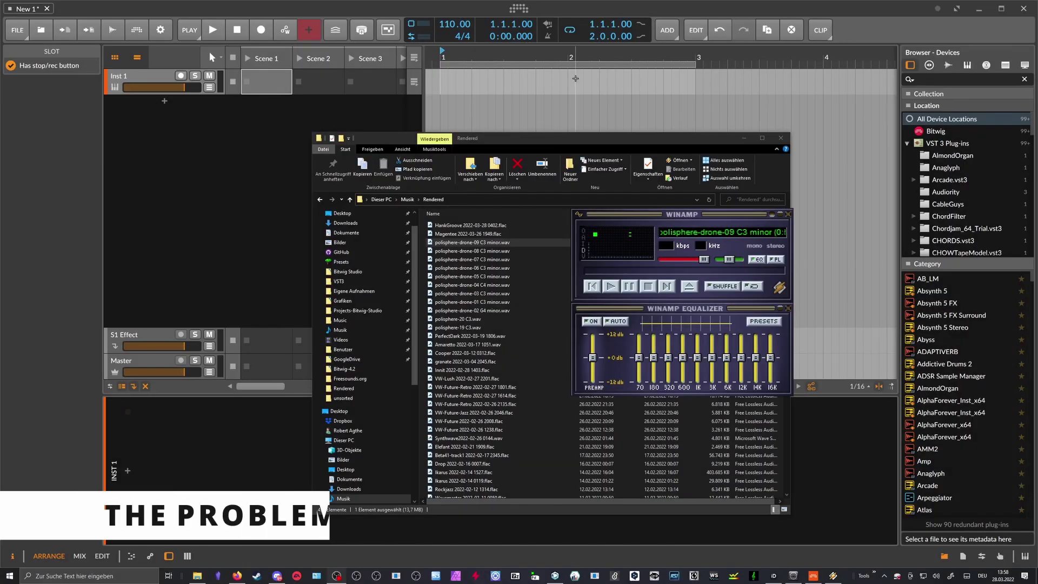
Load the file polisphere-drone-09 C3 minor.wav from the Rendered folder onto the instrument track as a Sampler
drag(539, 139, 468, 133)
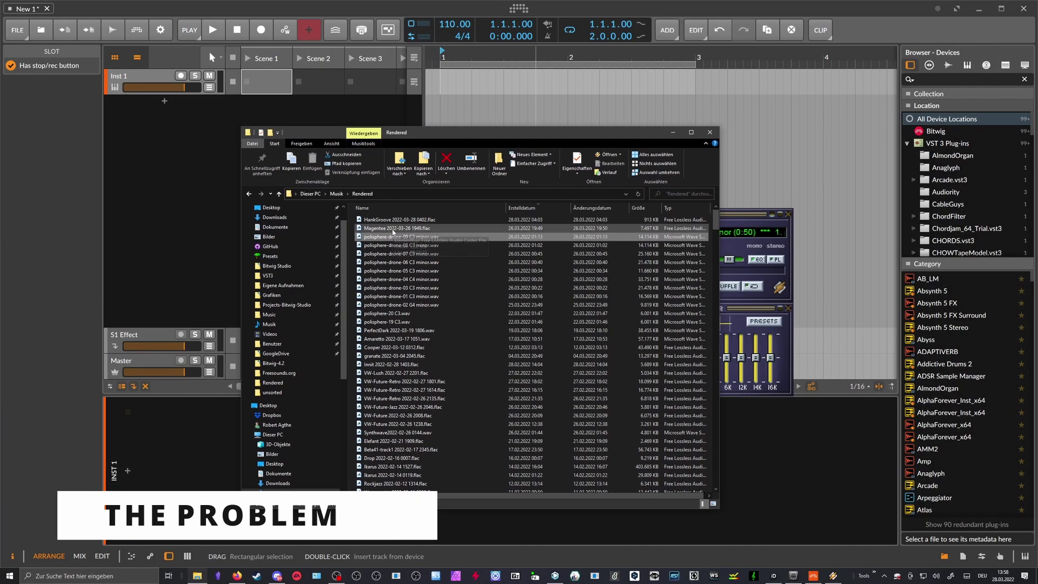
drag(394, 237, 148, 75)
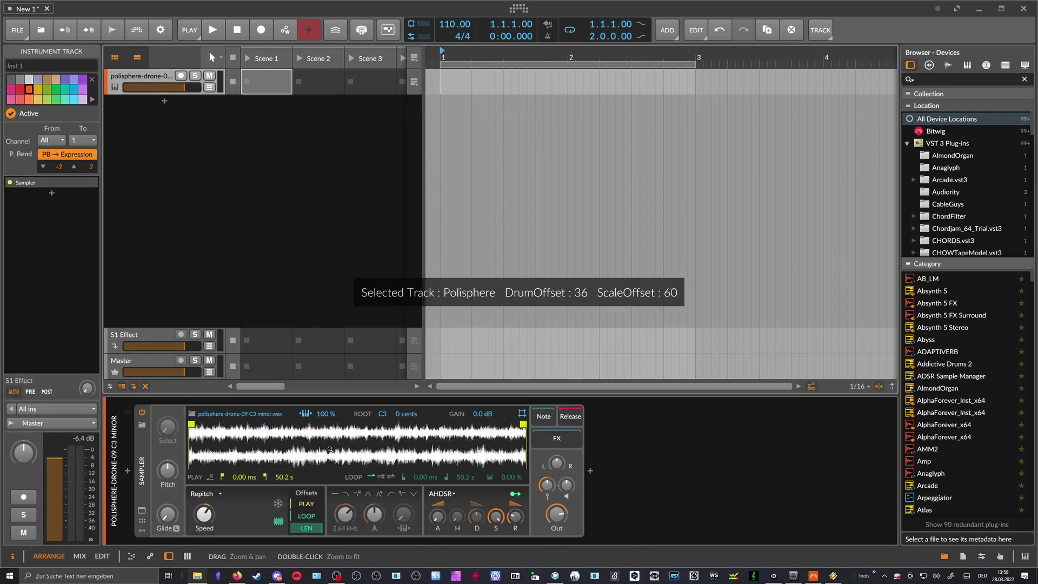
Enable looping in the Sampler and set the loop from about 6.95 s to 40.4 s with a crossfade of about 46.1%
click(381, 476)
drag(191, 465, 221, 465)
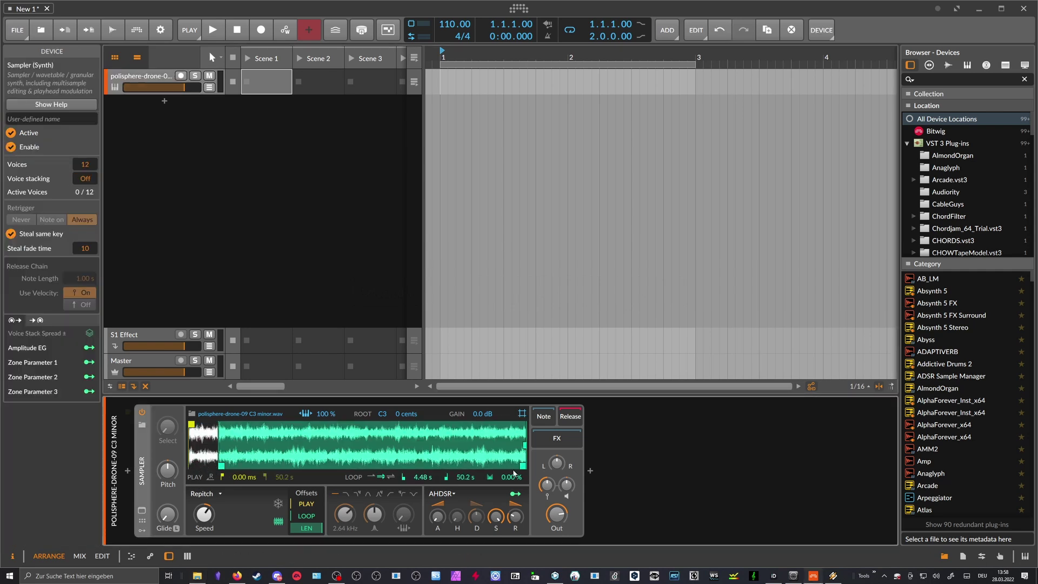
drag(523, 465, 459, 465)
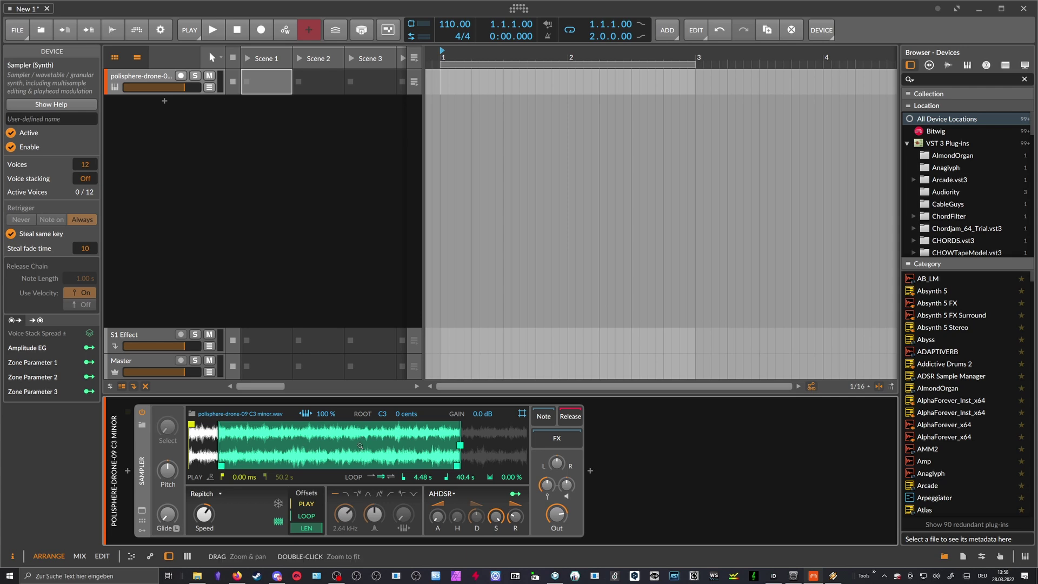
drag(226, 466, 228, 465)
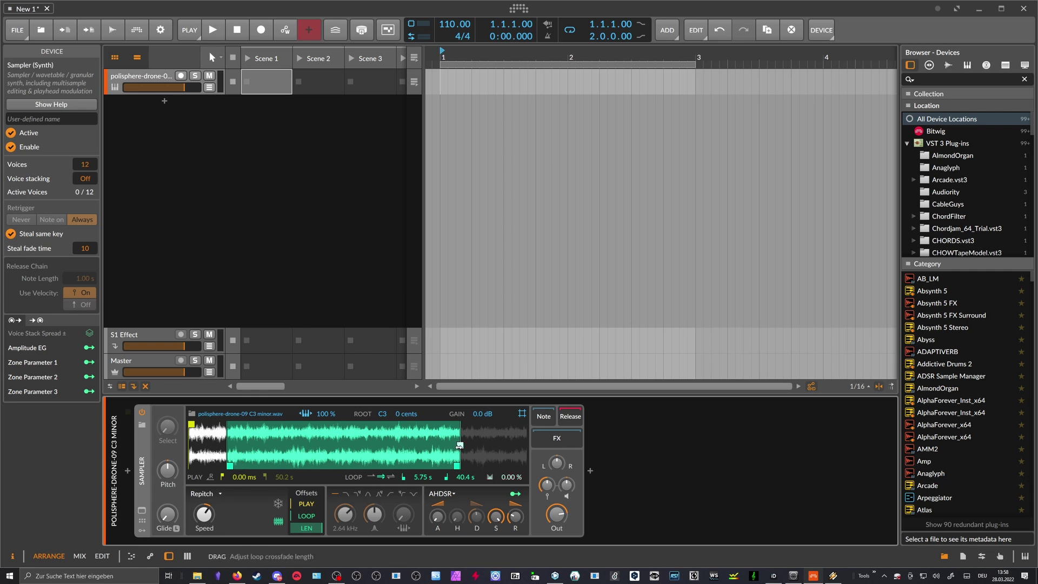
drag(459, 445, 436, 449)
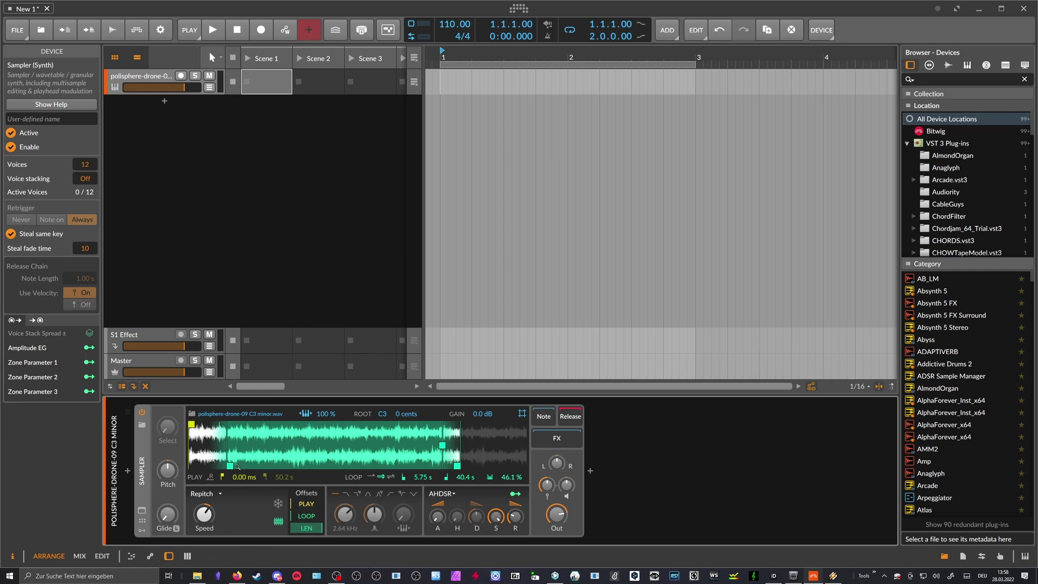
drag(237, 466, 236, 465)
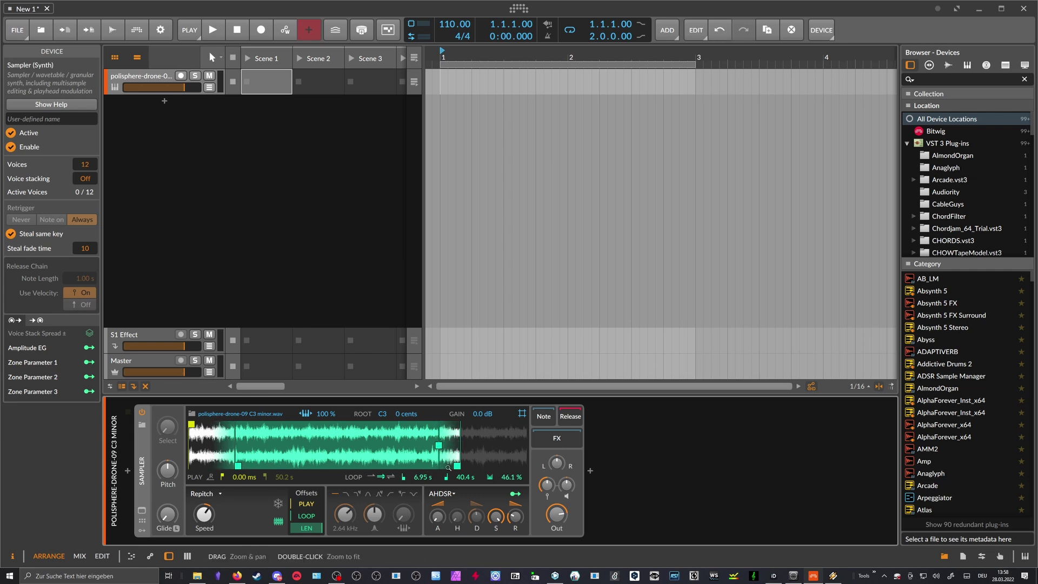
Create a launcher clip in the drone track's Scene 1 slot and add a one-bar C1 note starting at 1.1
double_click(269, 81)
double_click(268, 81)
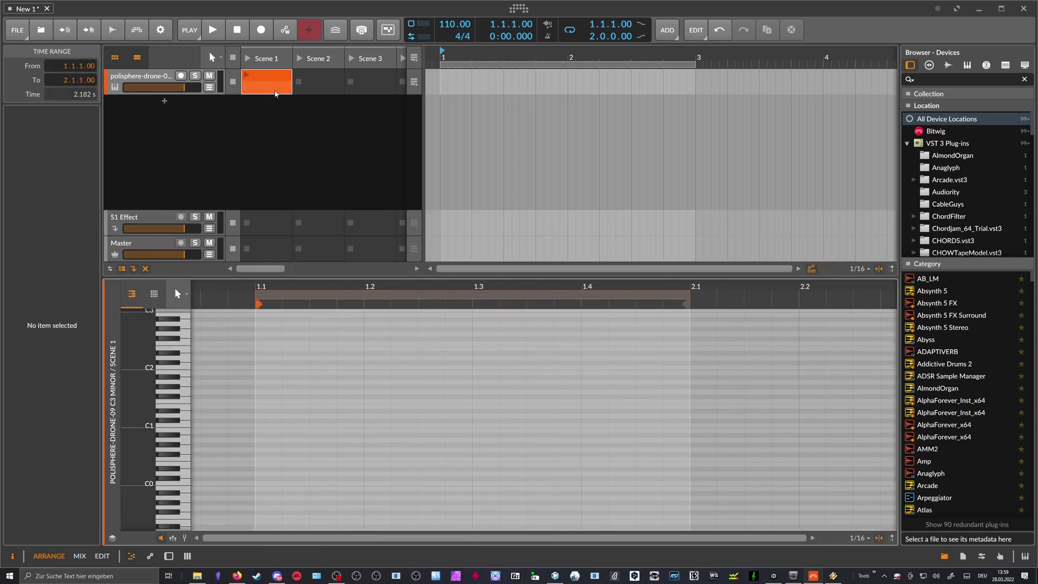
double_click(276, 426)
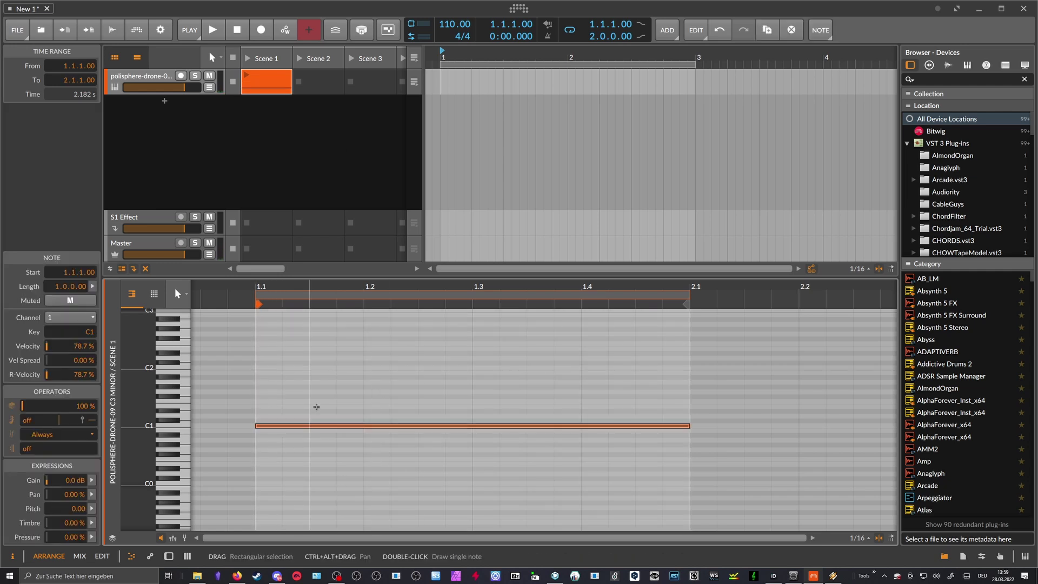
drag(315, 300, 325, 286)
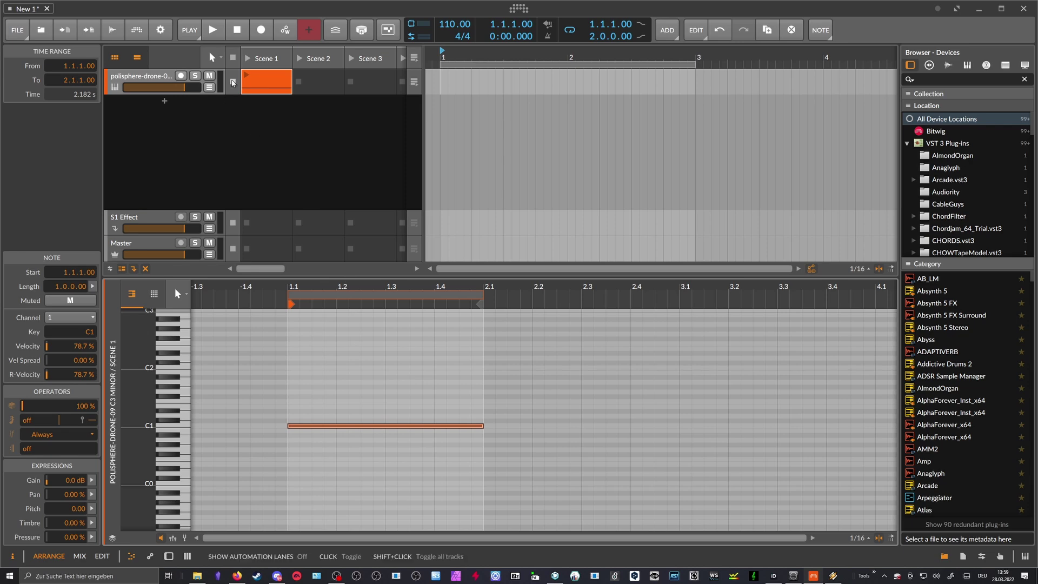
Launch the Scene 1 clip and transpose its note up two octaves to C3
click(247, 75)
double_click(160, 76)
double_click(251, 80)
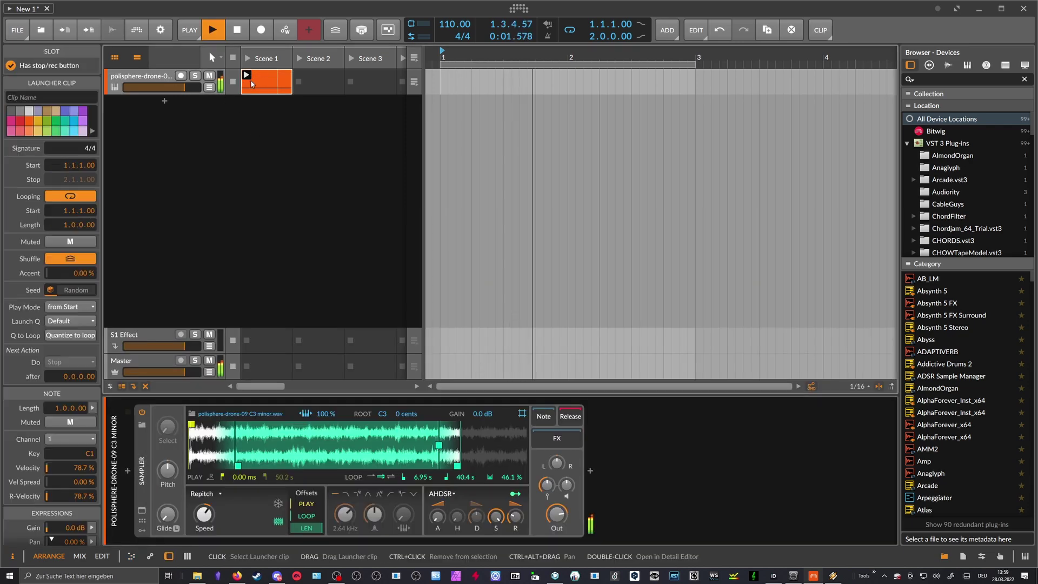
drag(340, 479, 338, 480)
key(shift+Up)
key(shift+Up)
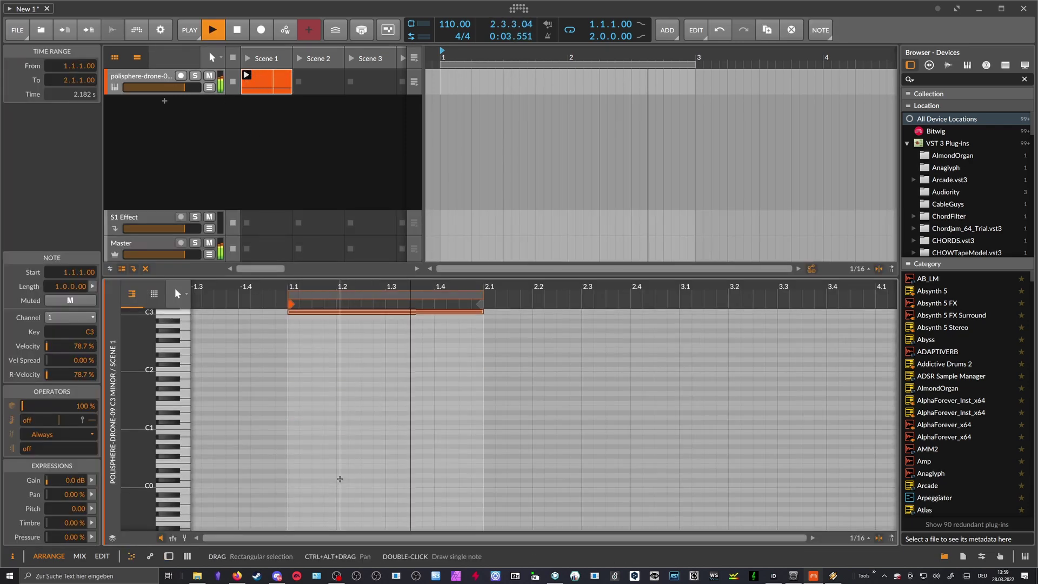
scroll(276, 341, up, 3)
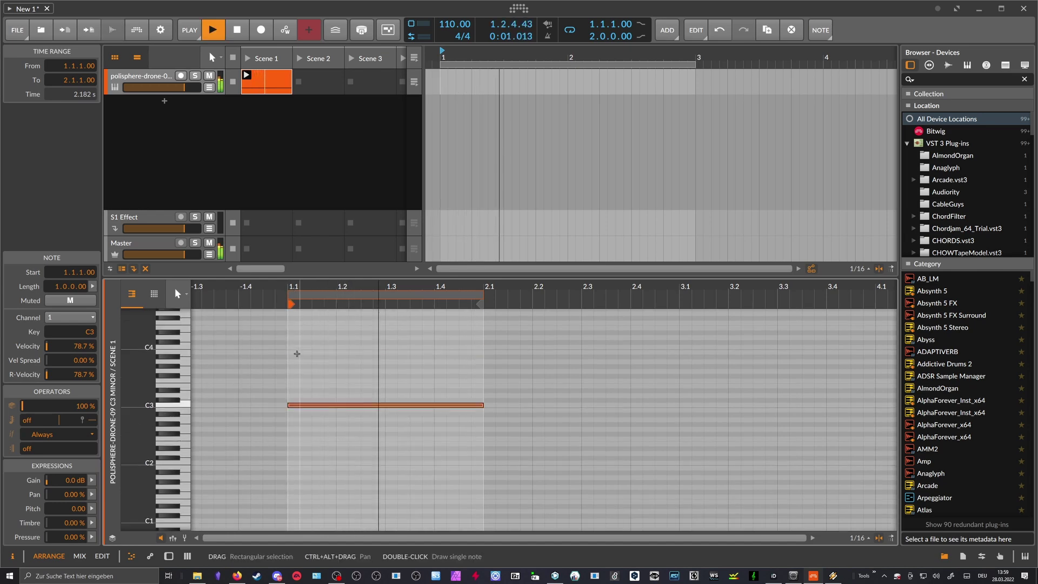
Display the drone track's Sampler, listen to how it plays the looping clip, and stop playback
double_click(168, 77)
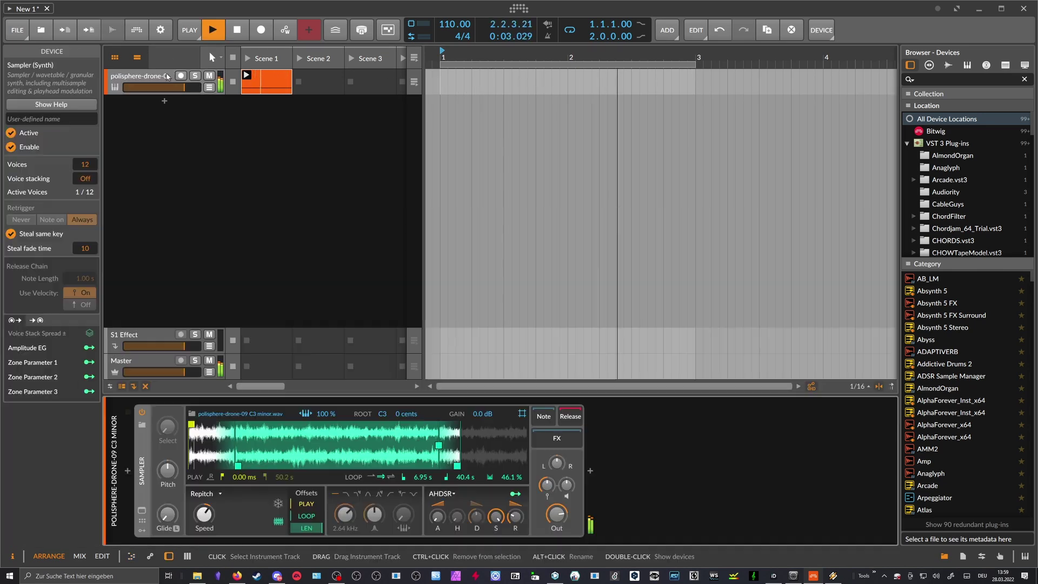
drag(566, 485, 566, 474)
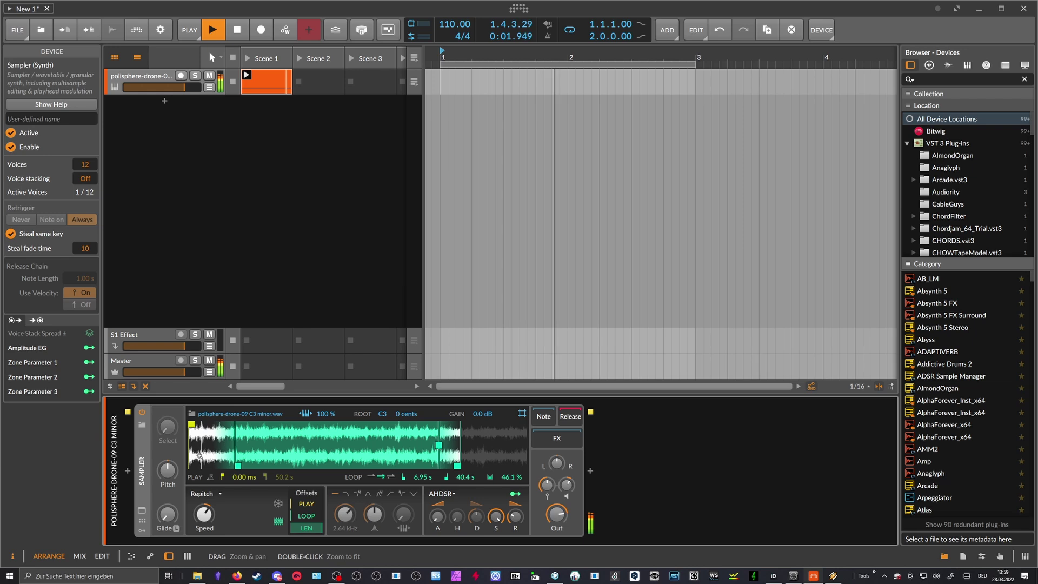
key(space)
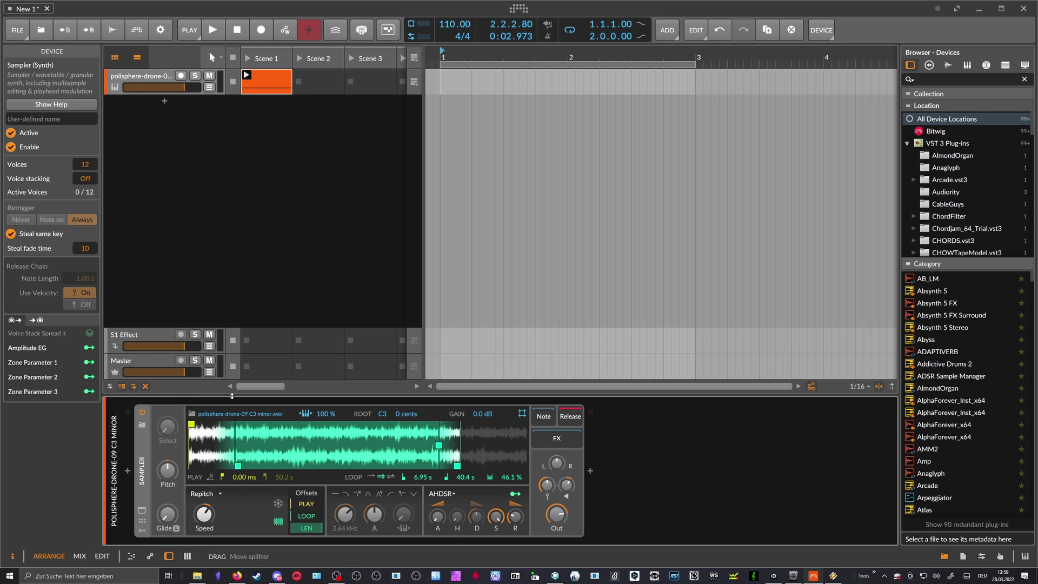
Try placing the Scene 1 clip at bar 1 of the arranger timeline and delete that arranger copy
right_click(265, 88)
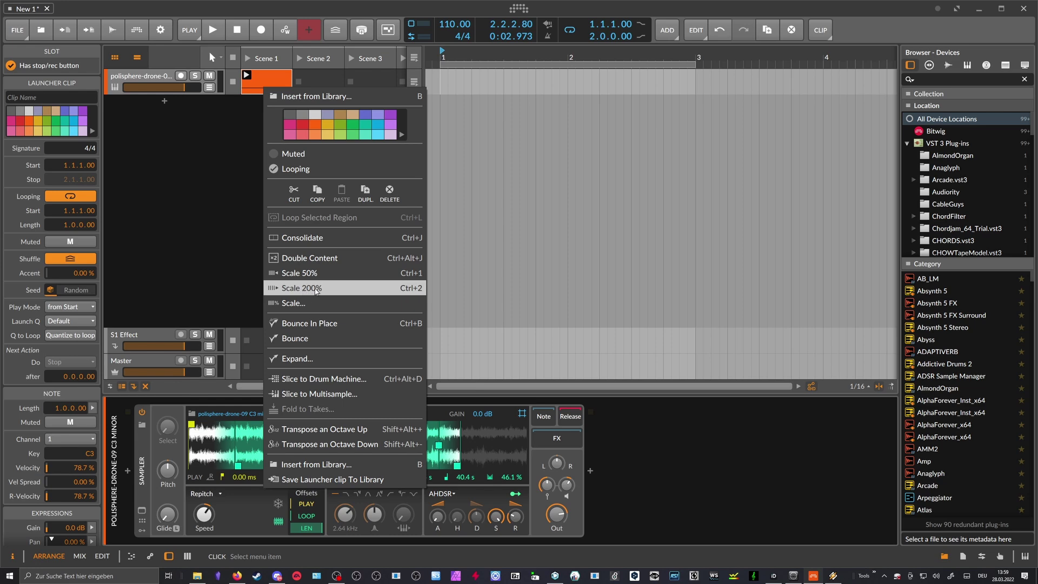
click(213, 275)
drag(262, 74, 560, 93)
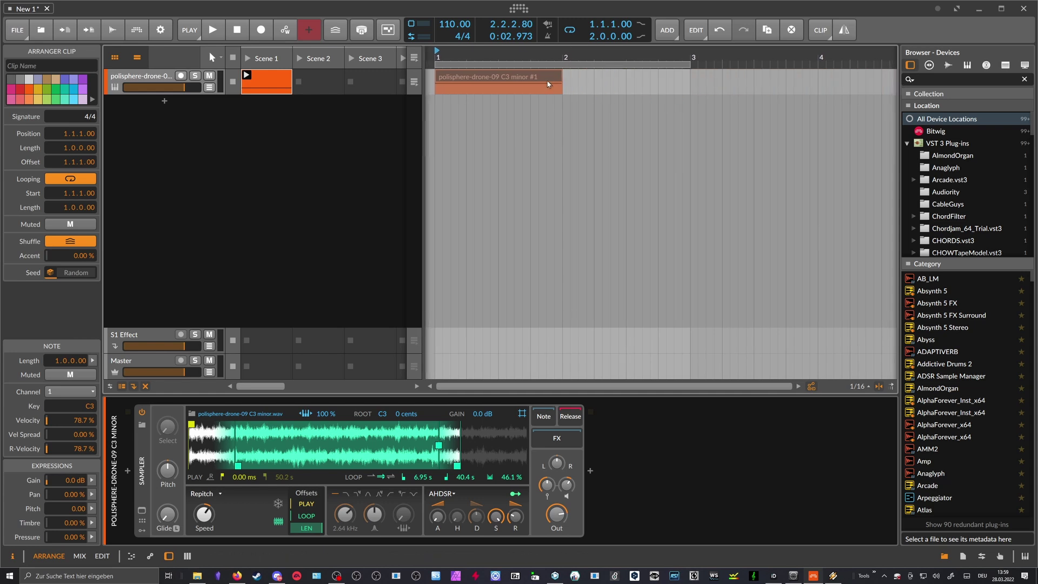
key(space)
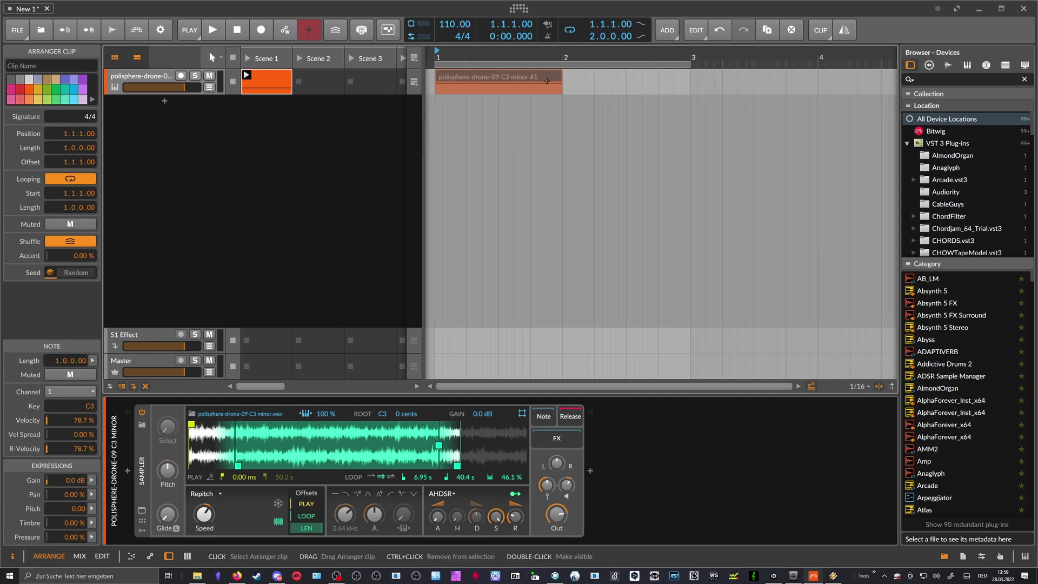
key(Delete)
drag(446, 59, 451, 56)
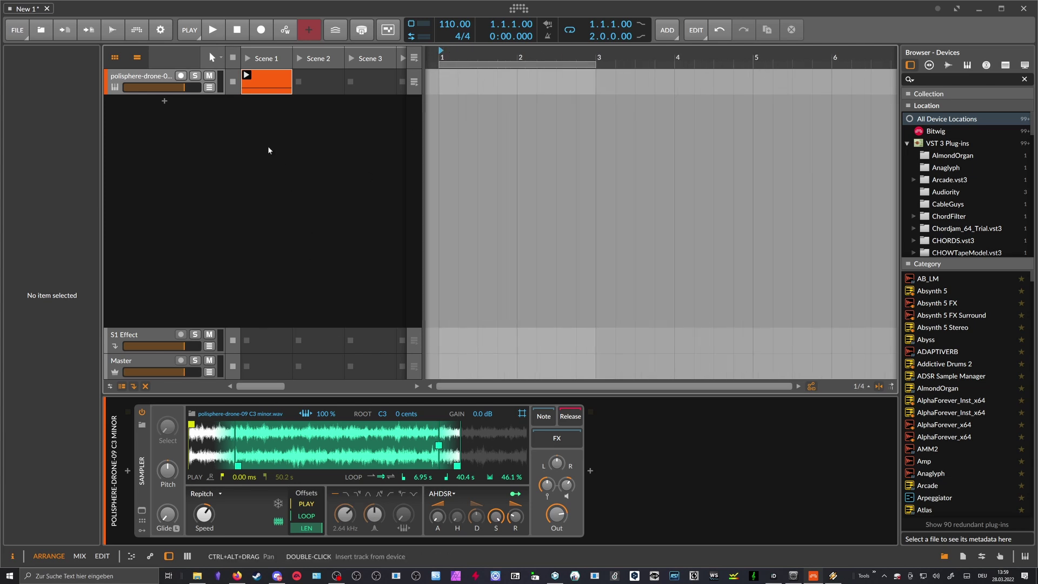
Try adding a second one-bar C3 note at bar 2 of the Scene 1 clip and delete it
double_click(272, 88)
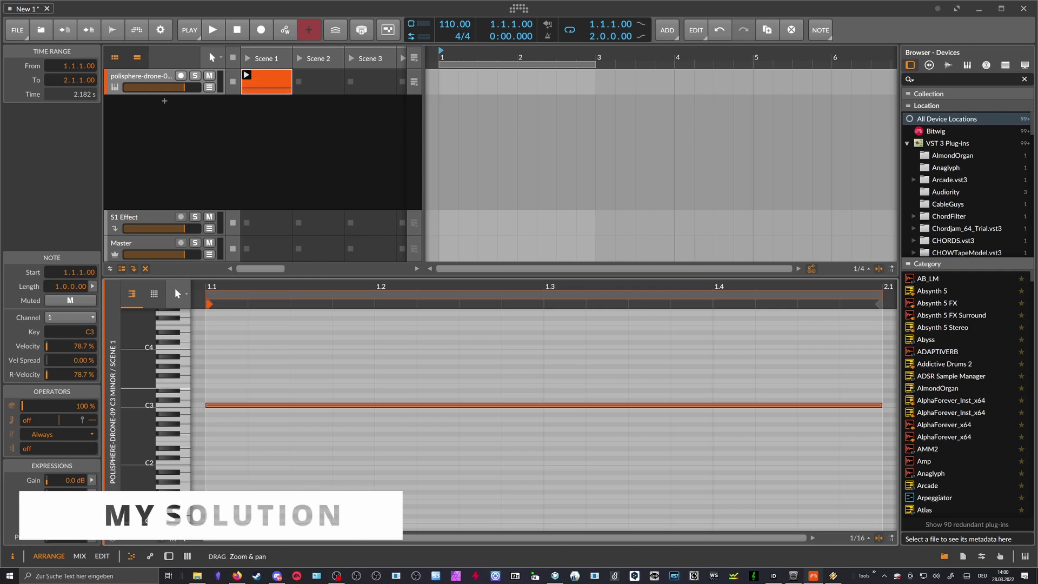
drag(146, 381, 173, 381)
drag(281, 288, 280, 260)
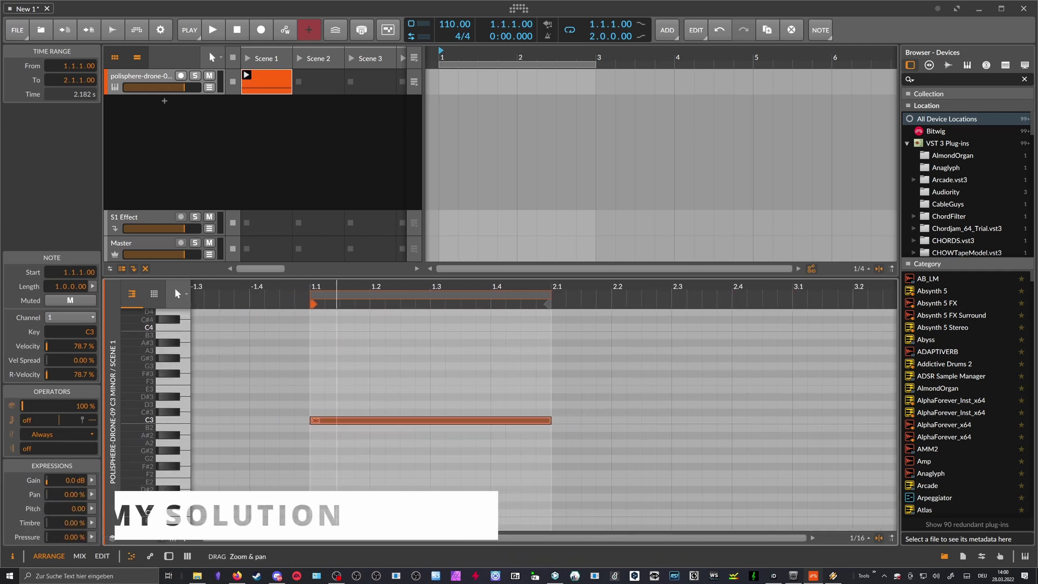
click(566, 411)
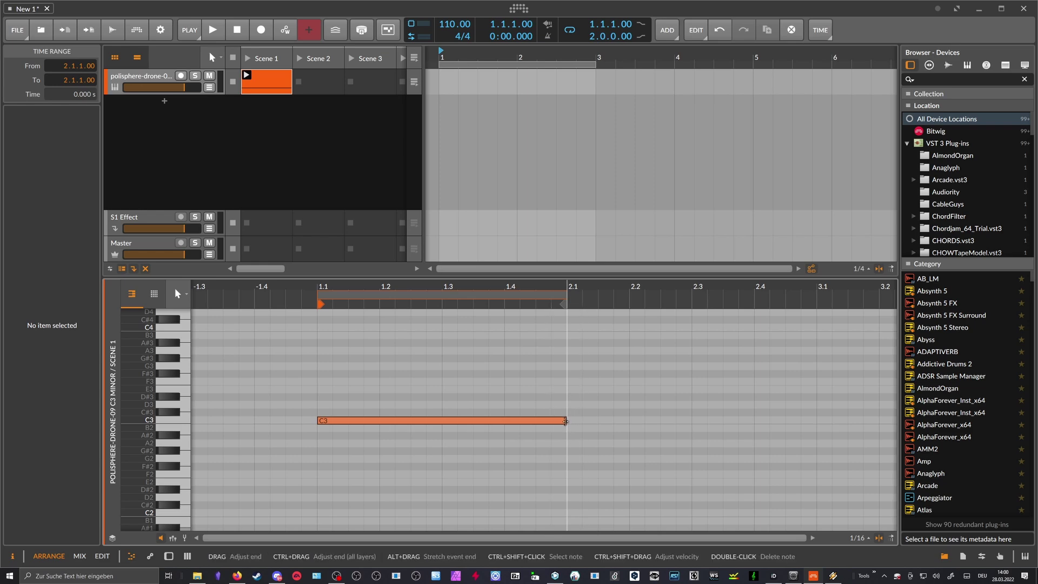
click(333, 413)
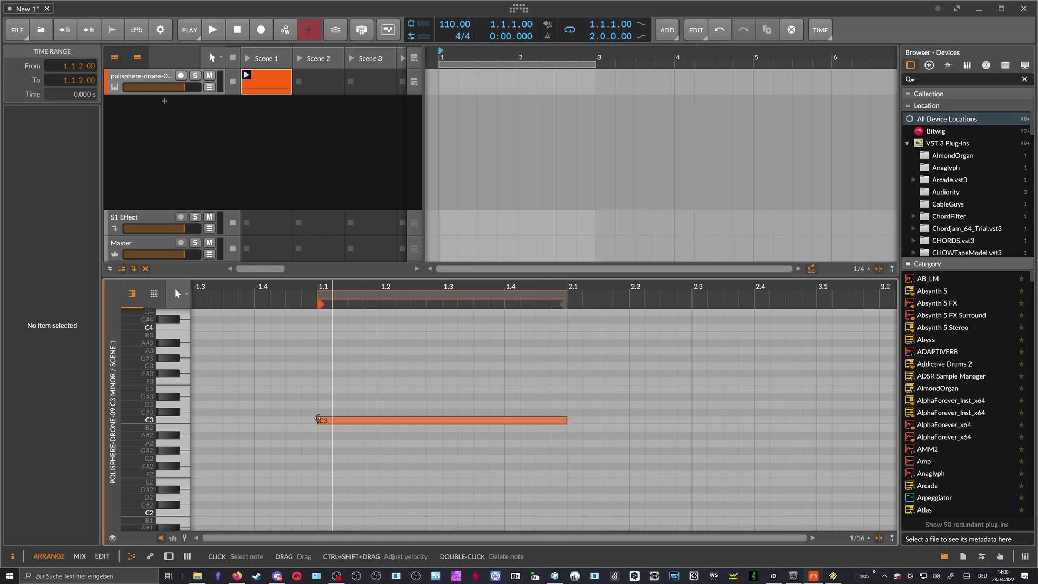
double_click(578, 420)
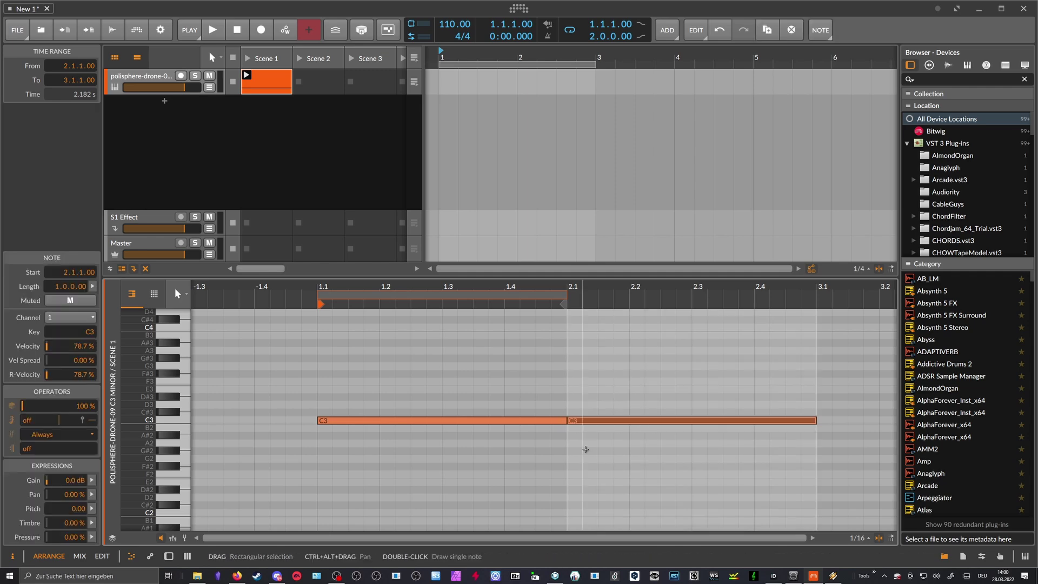
key(Delete)
Insert a Note Grid before the Sampler and move its Note In and Note Out modules far apart
key(d)
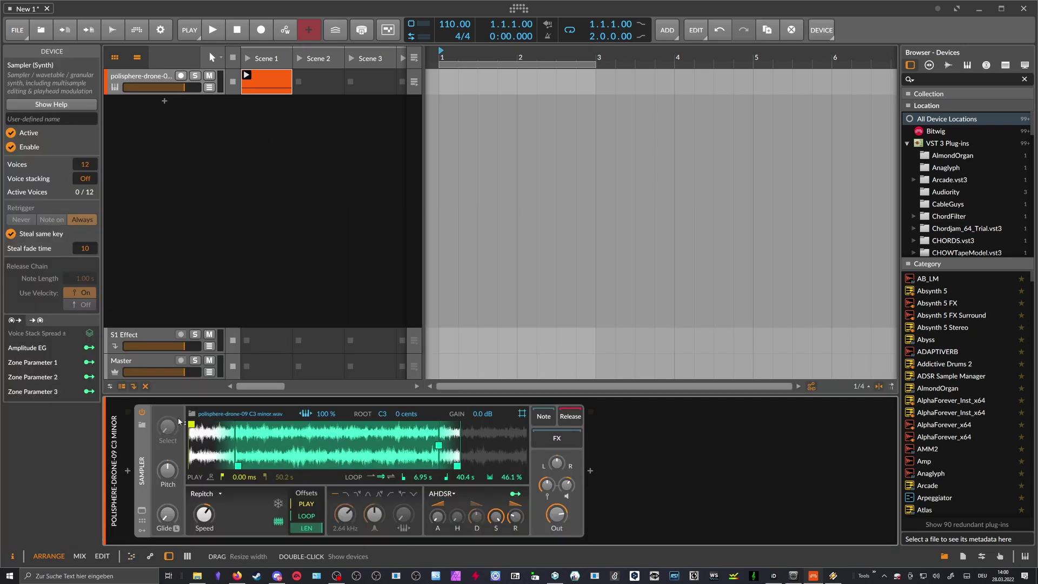
click(127, 468)
text(note)
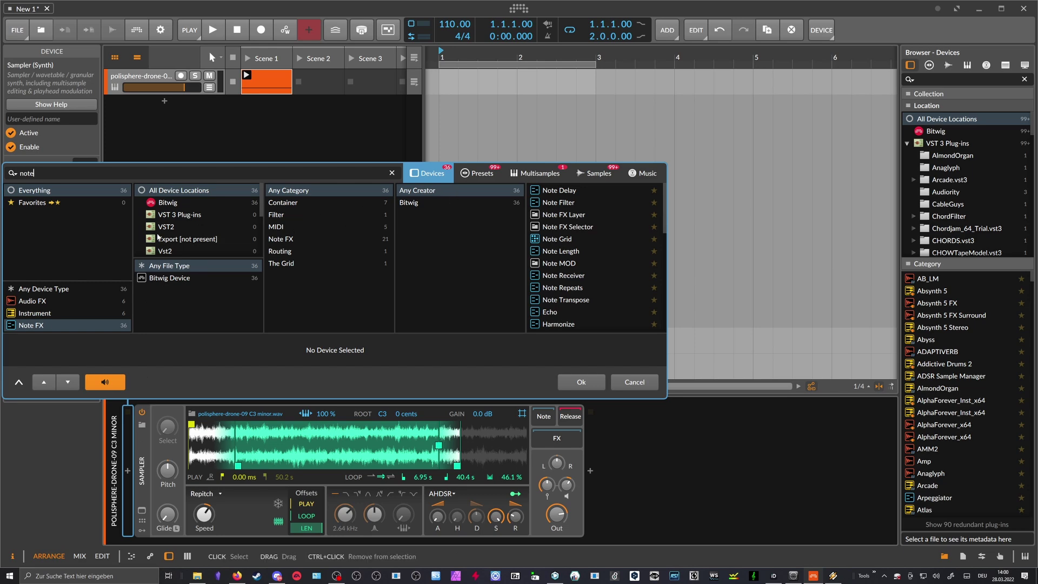
click(66, 289)
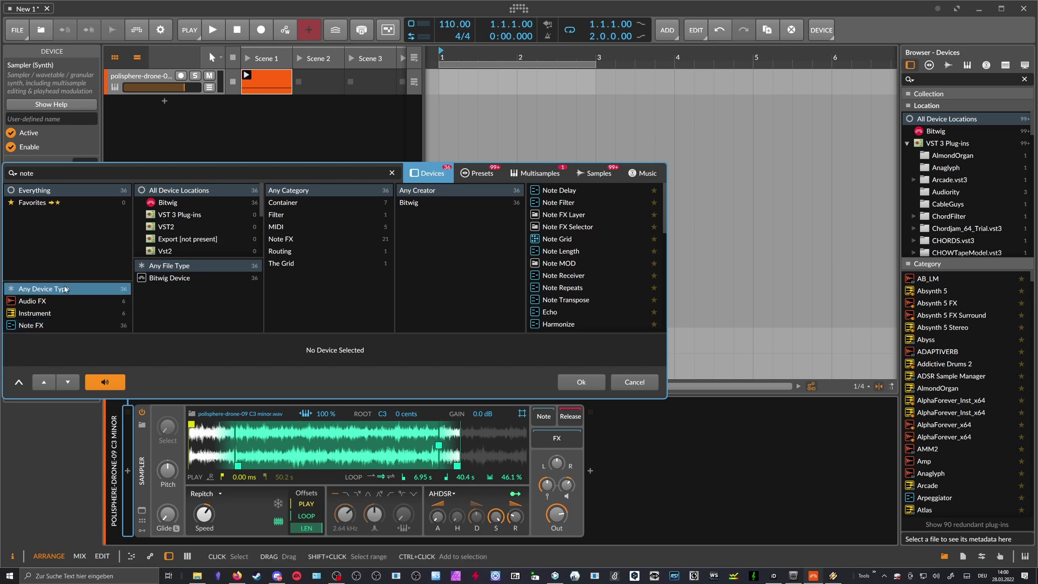
double_click(568, 243)
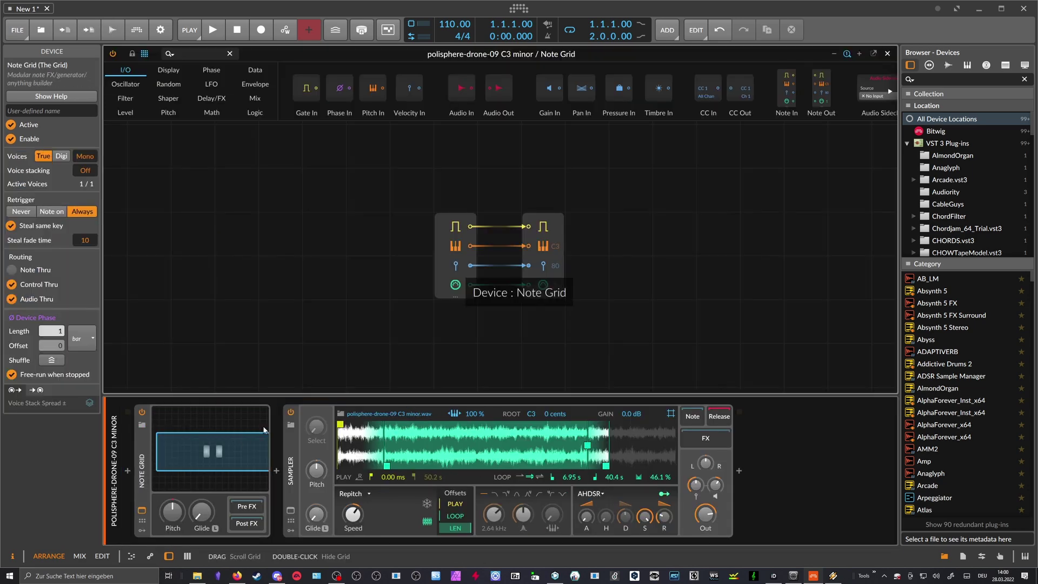
drag(449, 254, 274, 298)
drag(544, 227, 588, 271)
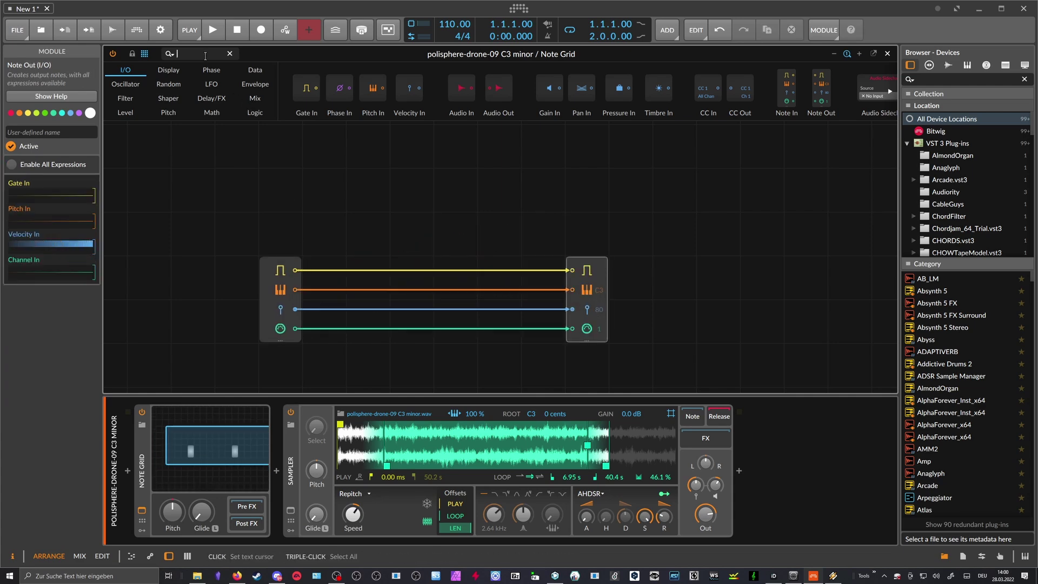
Add an Oscilloscope above the note modules and connect Note In's gate output to its first signal input
text(osc)
drag(137, 90, 424, 176)
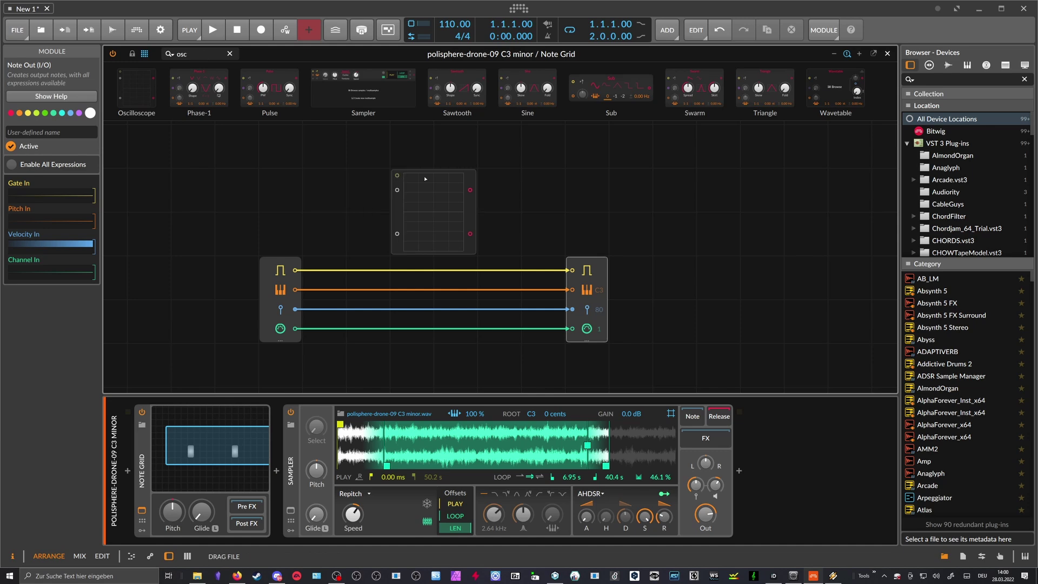
mouse_move(295, 270)
mouse_down()
mouse_move(411, 186)
mouse_move(397, 190)
mouse_up()
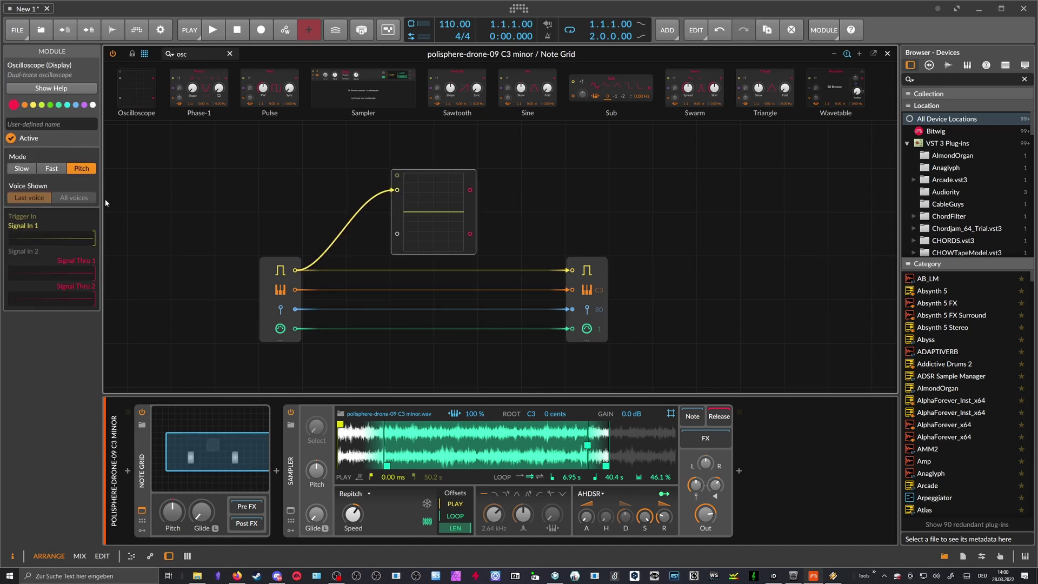
Set the Oscilloscope to Slow mode and play the clip briefly to view the gate signal
click(214, 30)
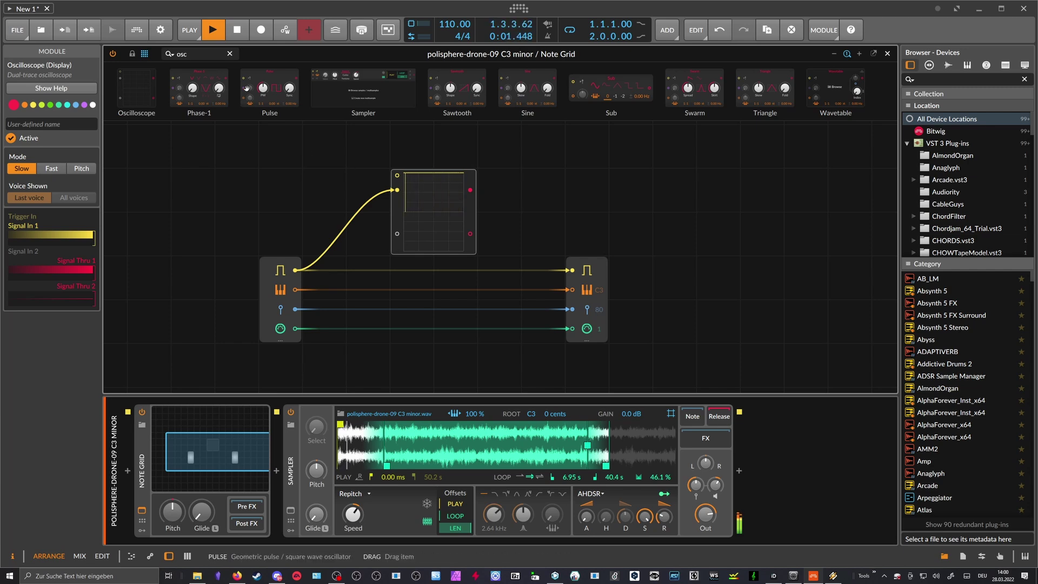
key(space)
Insert an OR module into the connection from Note In's gate output to the Oscilloscope and place it beside the Oscilloscope
drag(200, 55, 162, 53)
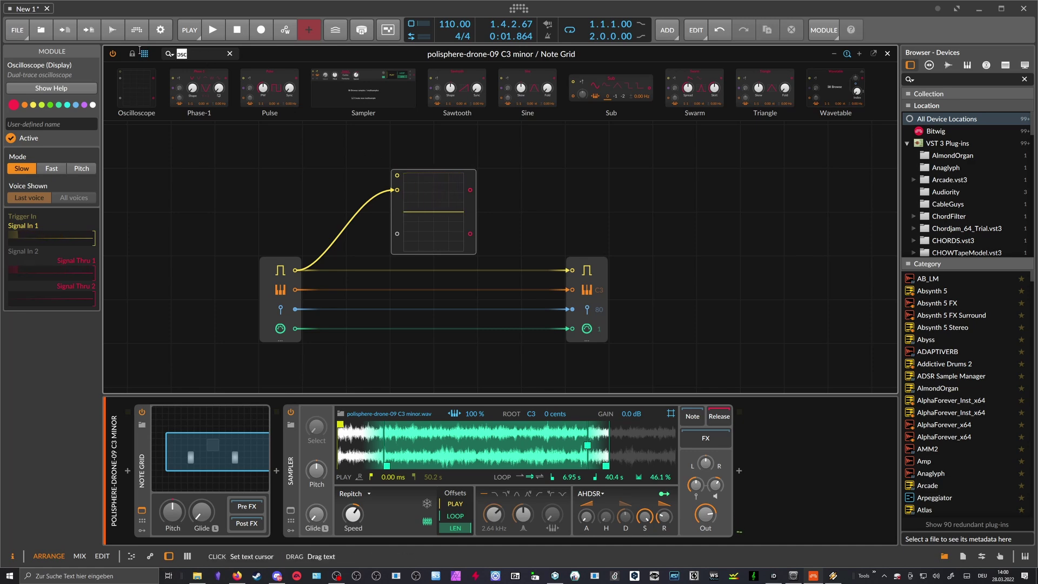
text(o)
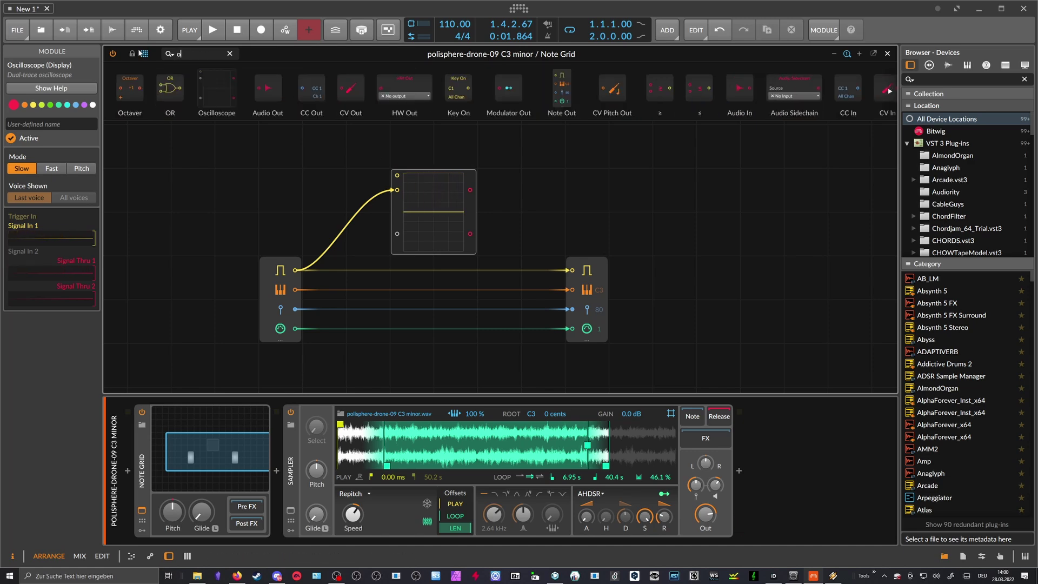
drag(170, 86, 447, 208)
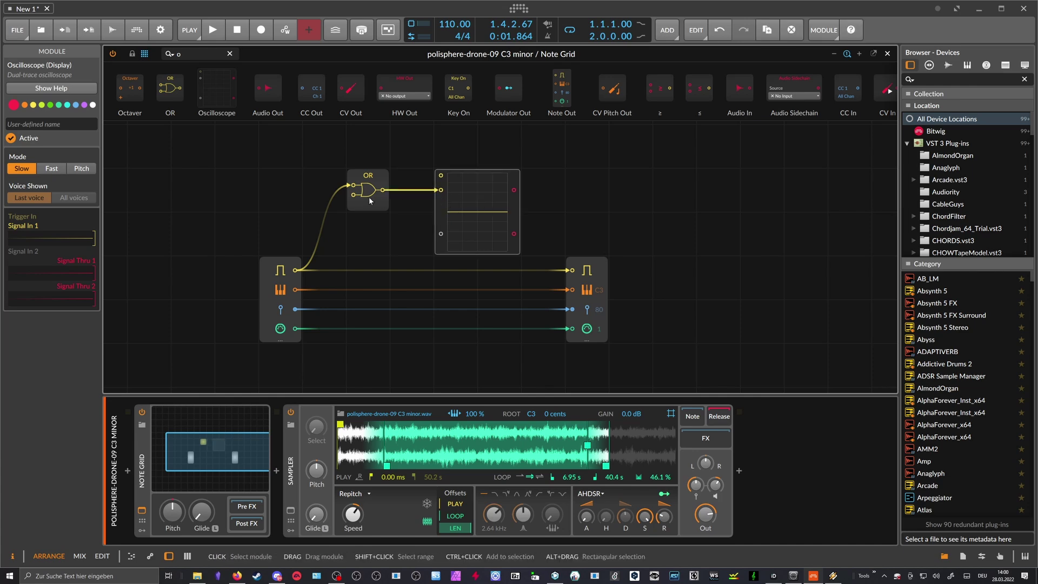
drag(369, 197, 405, 196)
Add a 1 ms Delay fed by Note In's gate output and connected to the OR module's second input
click(178, 53)
text(delay)
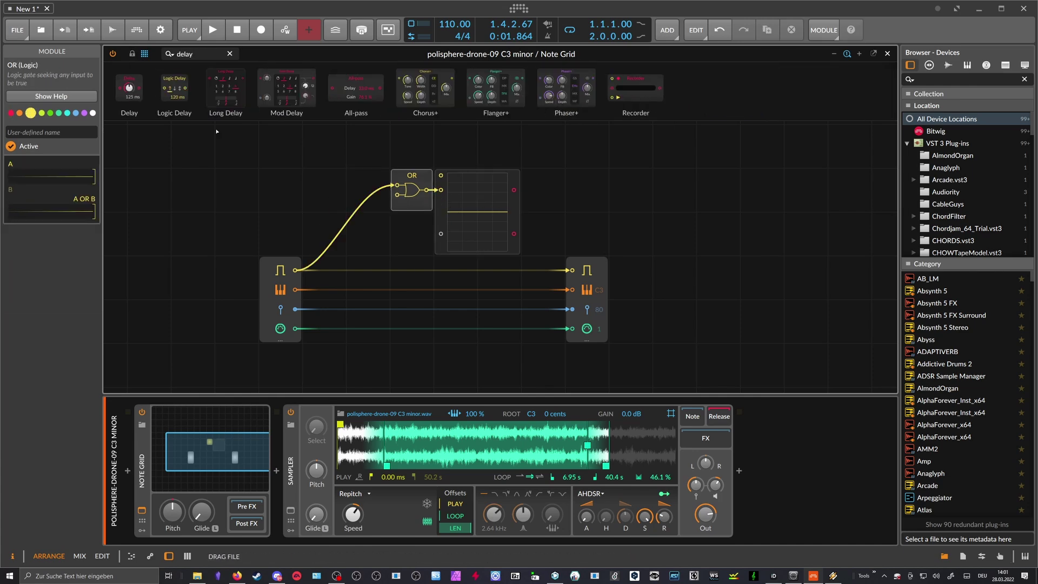
drag(216, 131, 397, 195)
ctrl+click(368, 235)
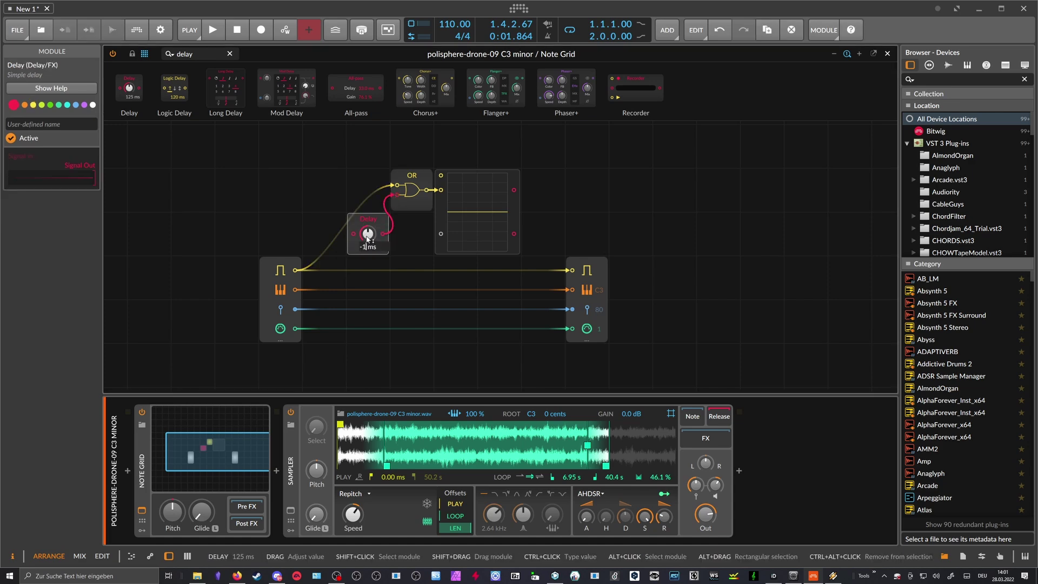
key(Return)
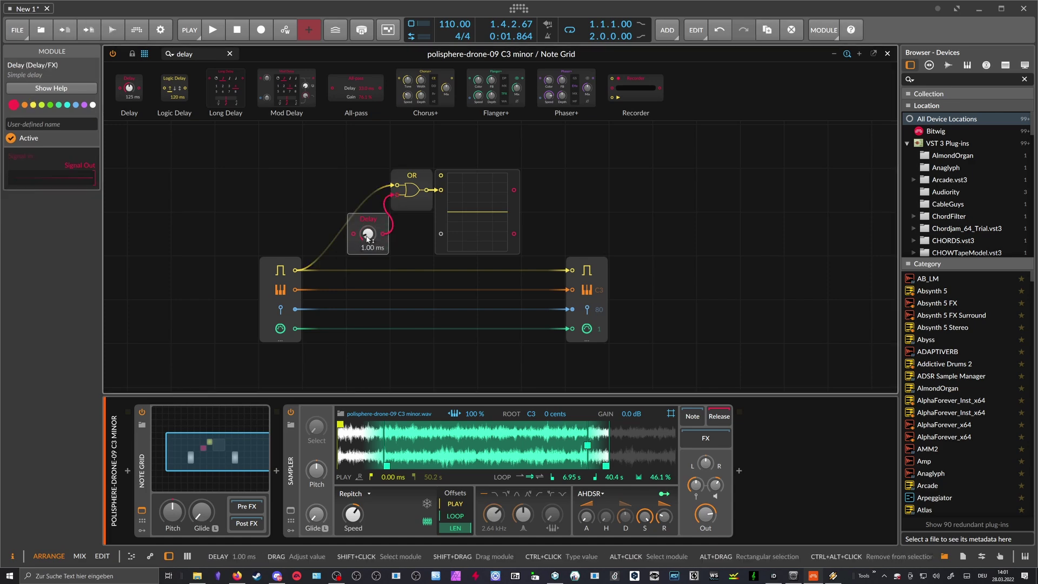
drag(293, 270, 355, 233)
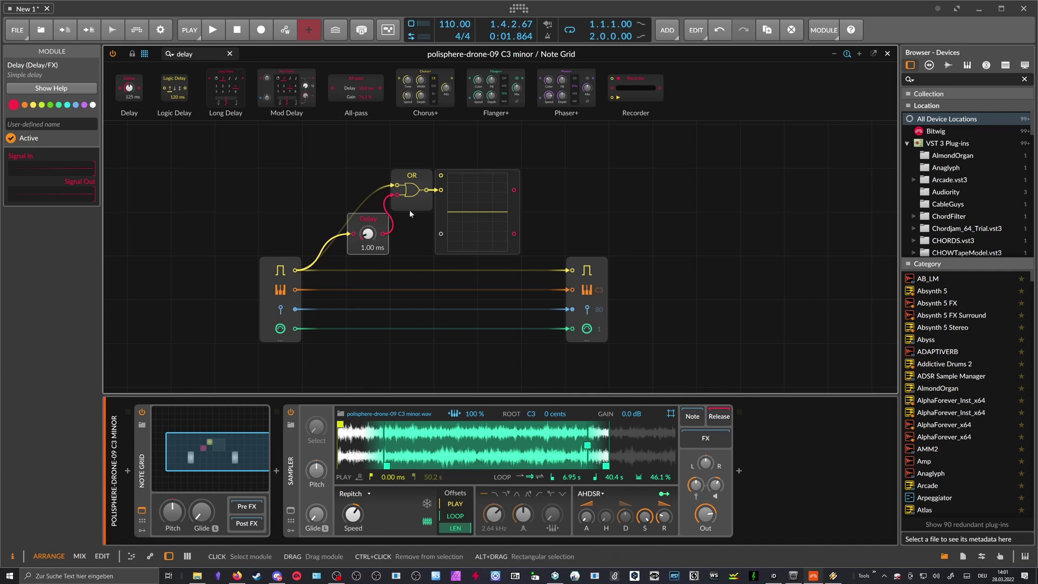
Connect the OR output to Note Out's gate input and play the clip with the Oscilloscope moved above Note Out
drag(426, 189, 572, 270)
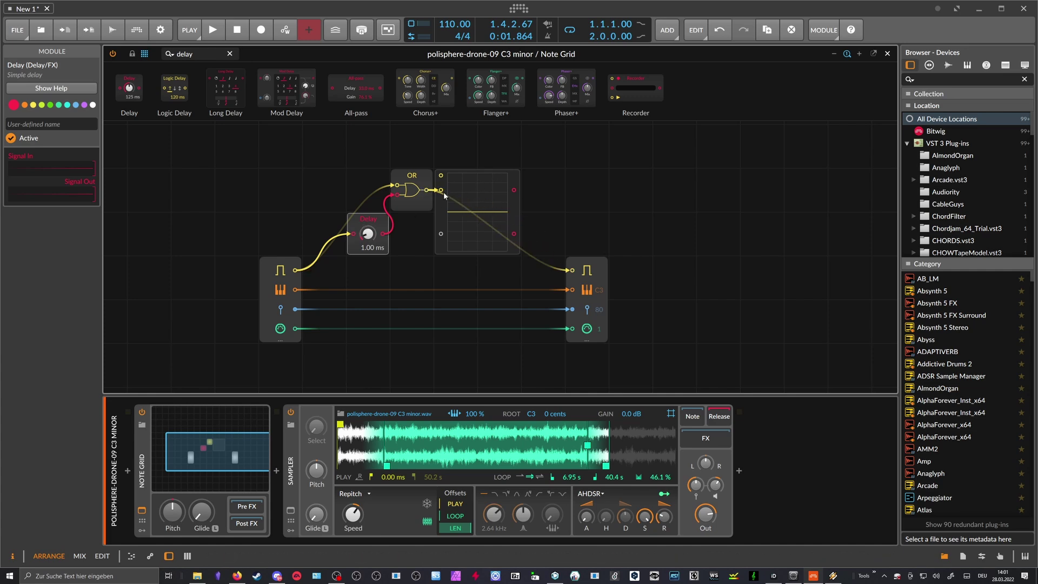
drag(445, 194, 576, 193)
key(space)
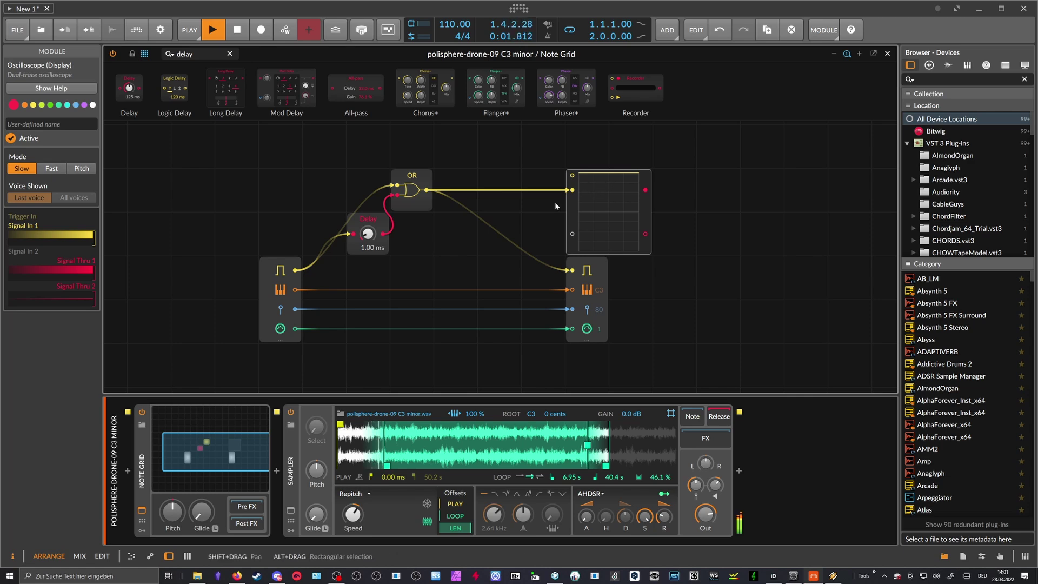
Shorten the C3 note in the Scene 1 clip to one beat and duplicate it three times to fill the bar
click(887, 53)
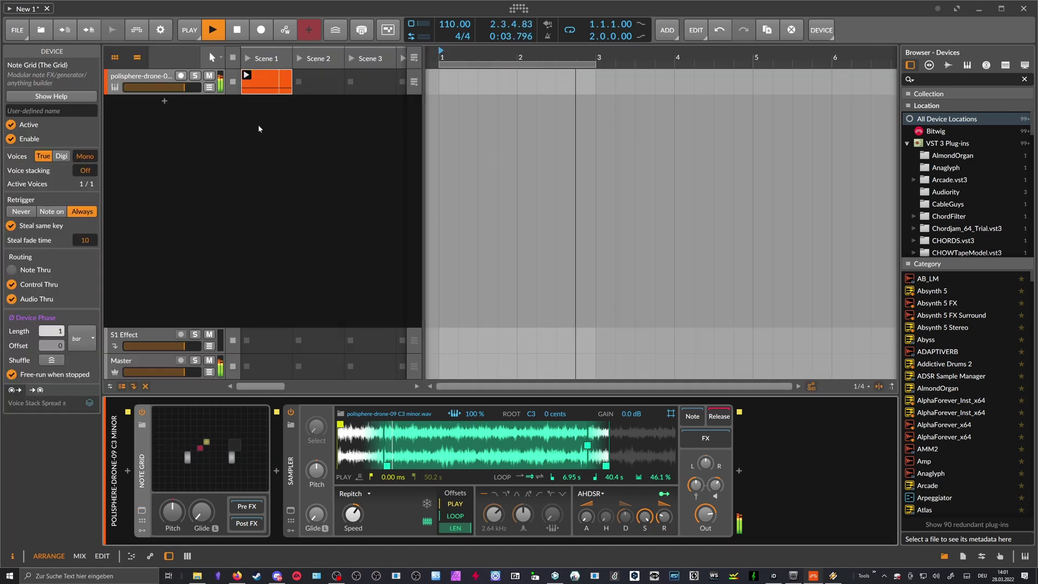
double_click(270, 89)
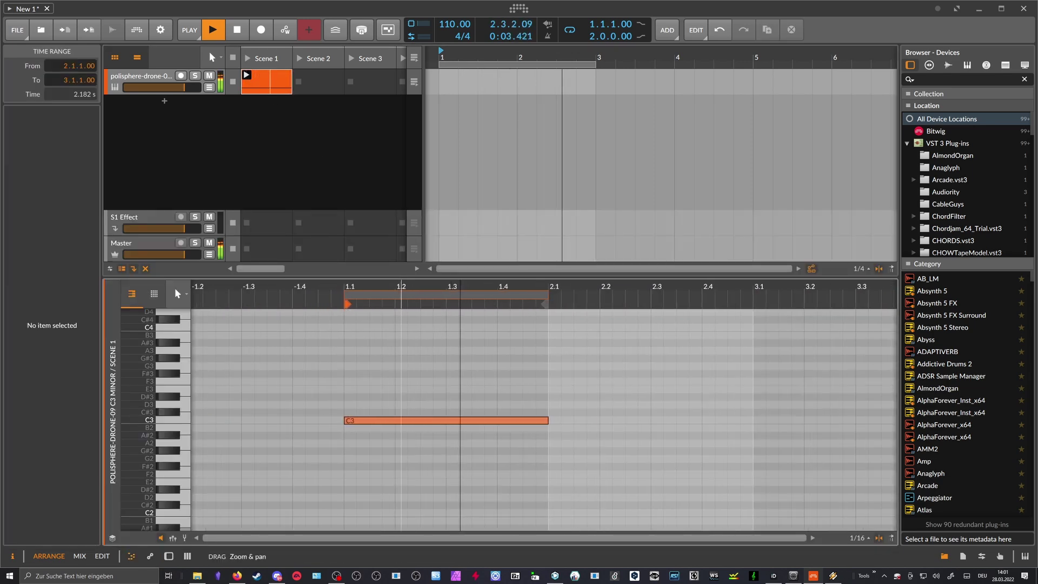
double_click(151, 82)
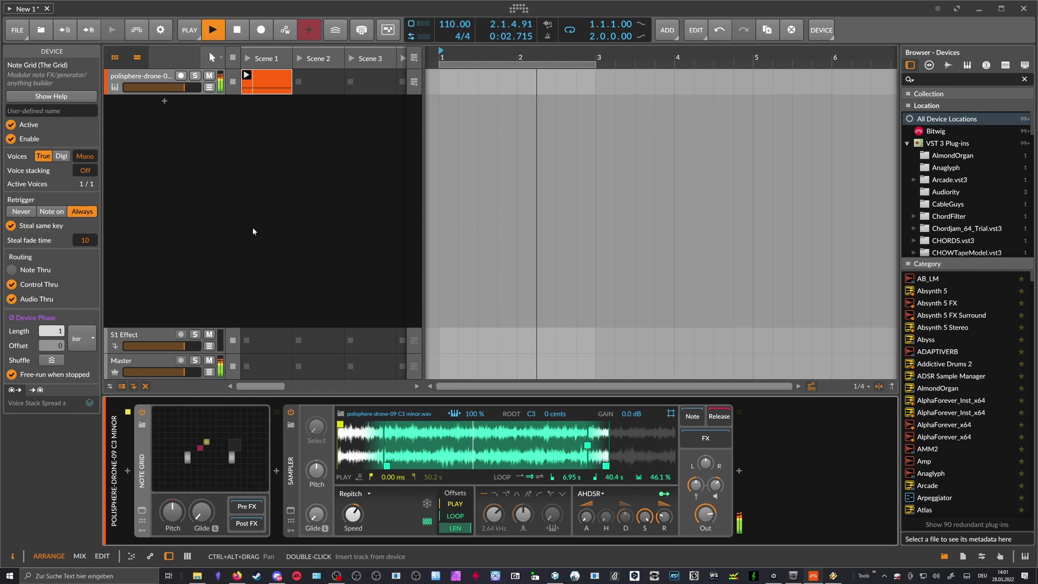
double_click(276, 88)
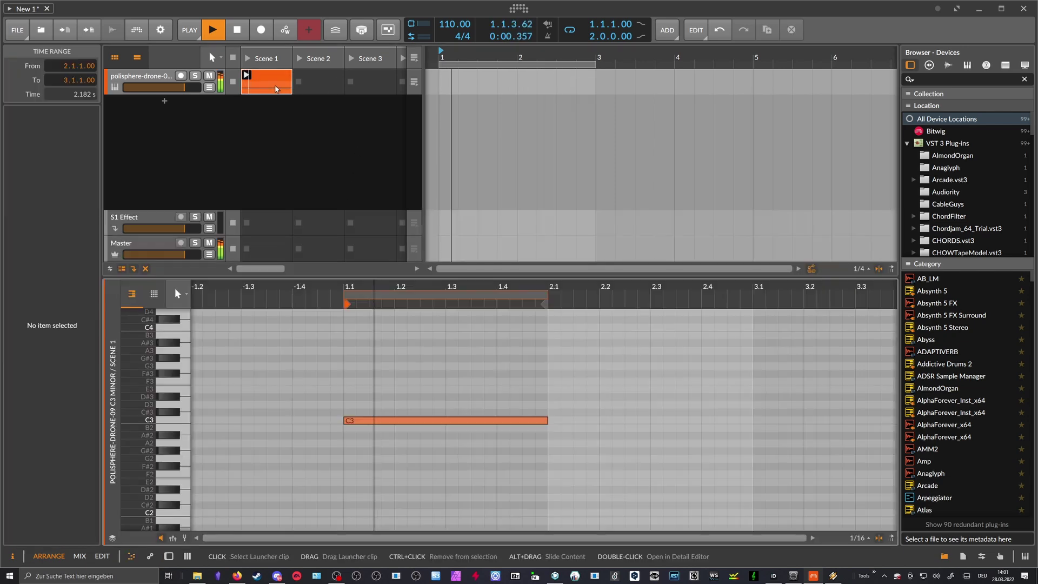
click(525, 385)
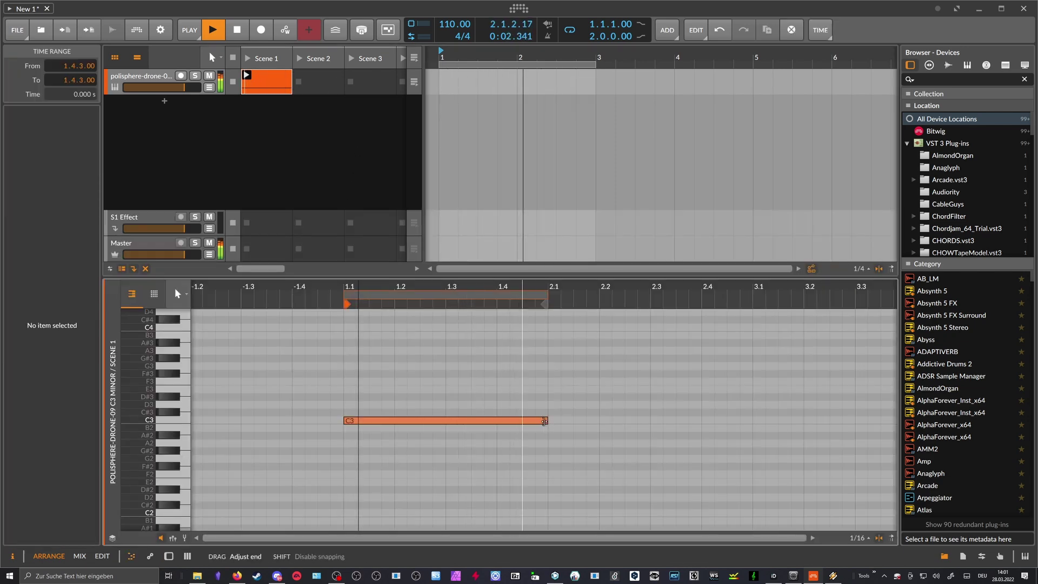
drag(544, 421, 385, 410)
key(ctrl+d)
key(ctrl+d)
key(ctrl+d)
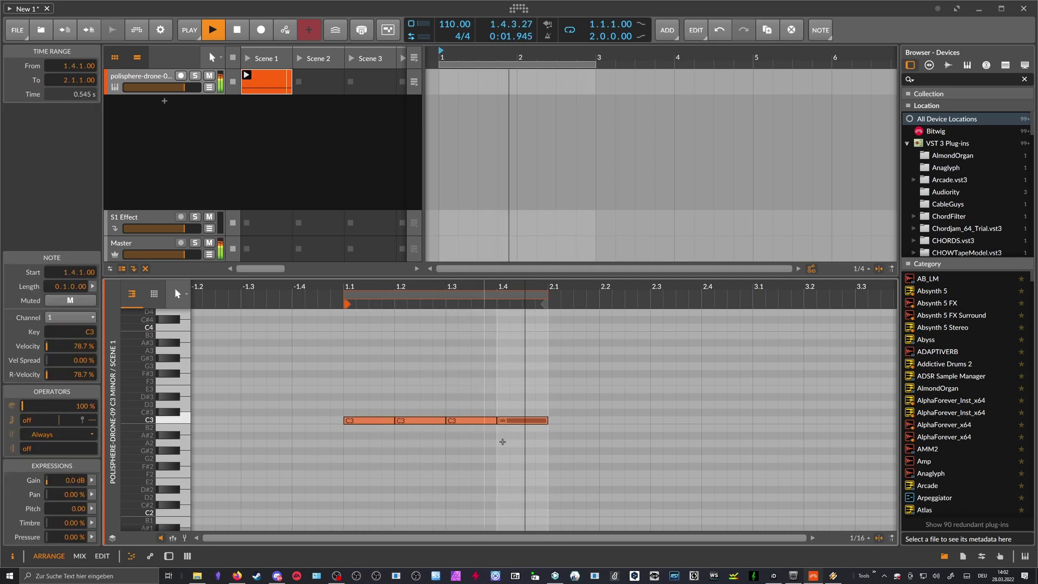
Try shortening all four C3 notes to 0.0.3.30 and undo the change
click(472, 476)
drag(529, 449, 383, 426)
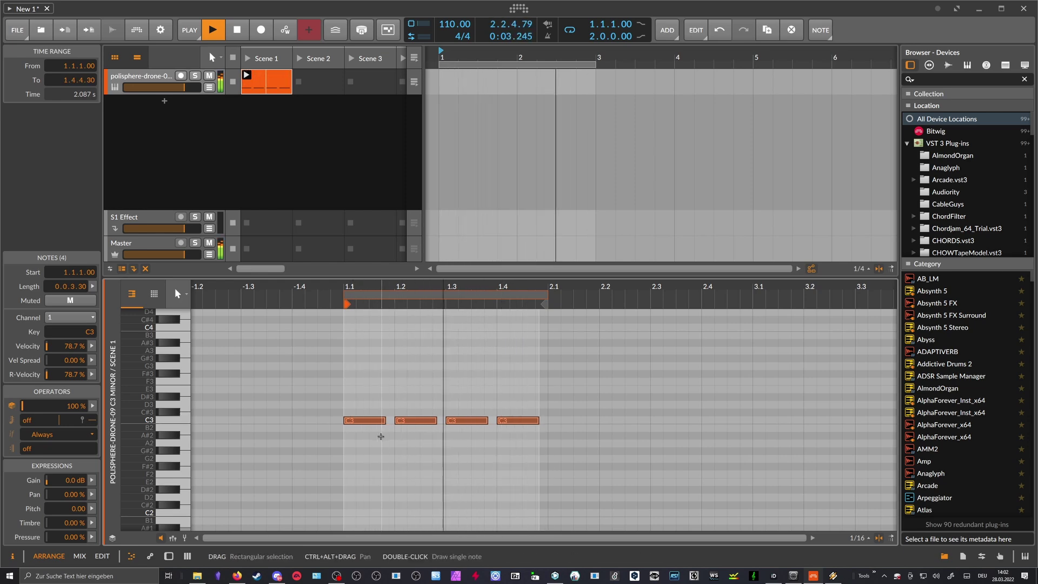
key(ctrl+z)
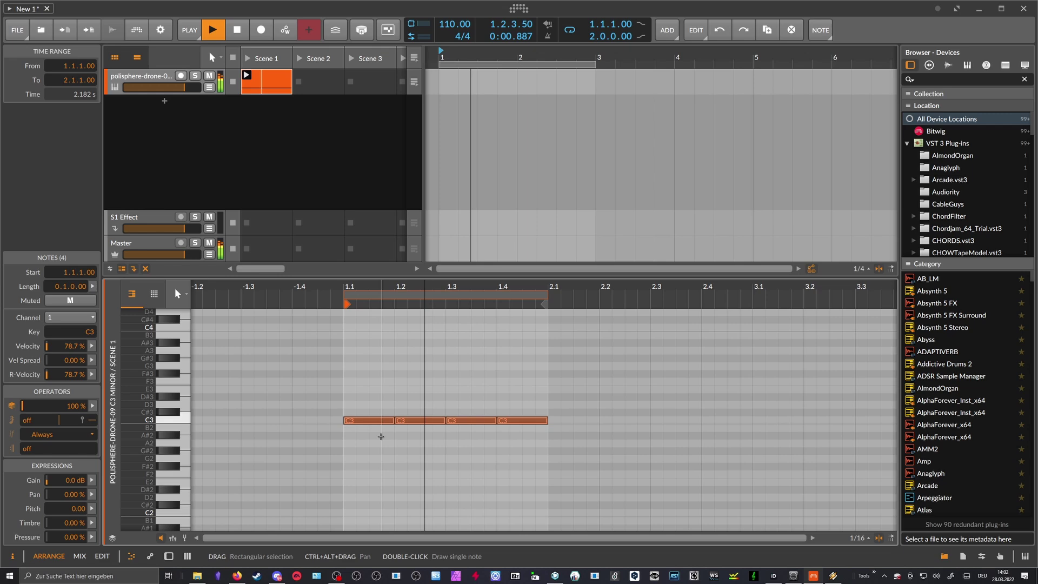
Stop playback and add four consecutive one-beat E3 notes above the C3 notes in the Scene 1 clip
click(162, 82)
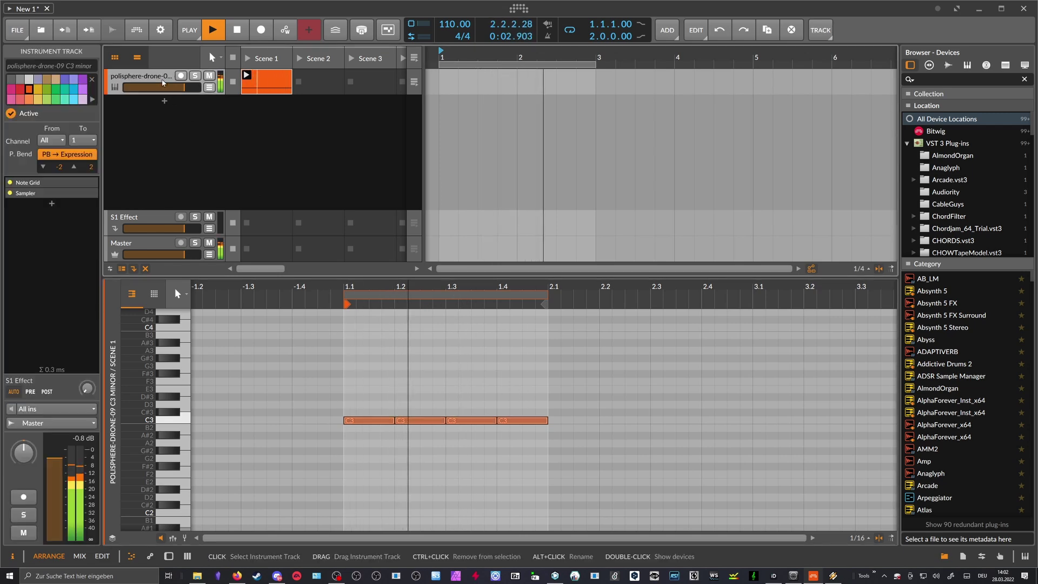
double_click(163, 82)
key(space)
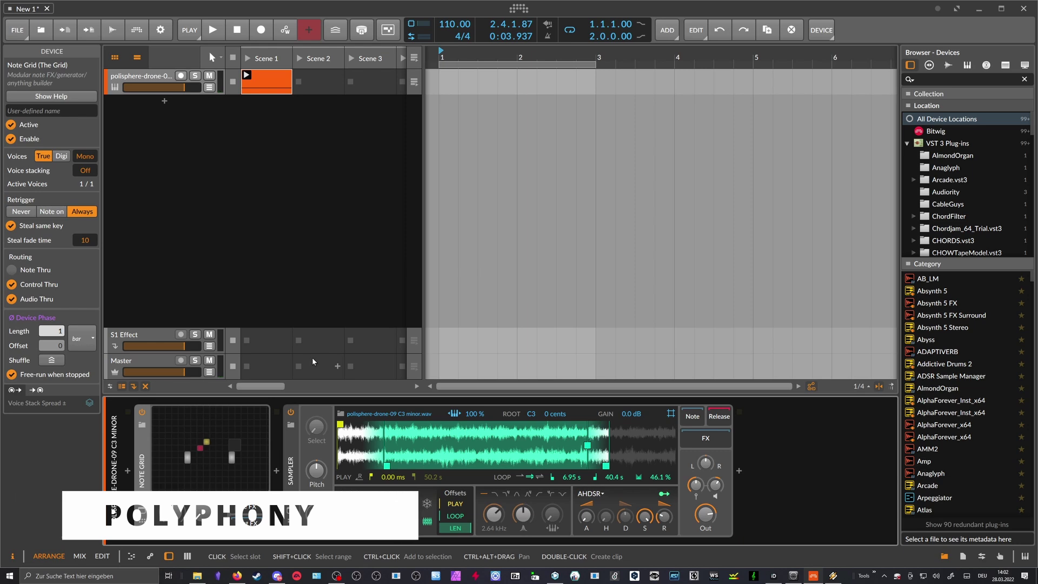
key(e)
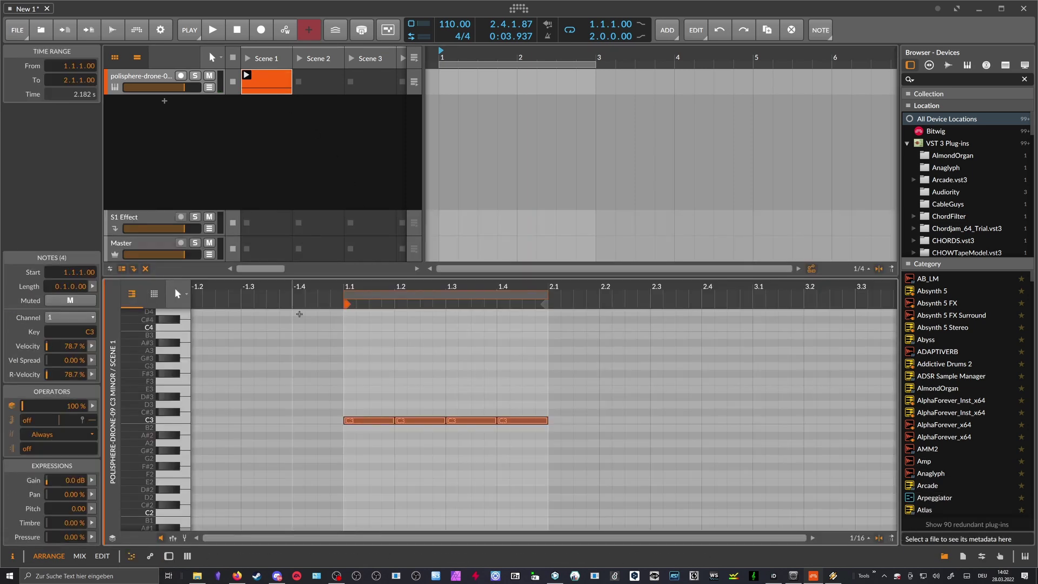
double_click(352, 389)
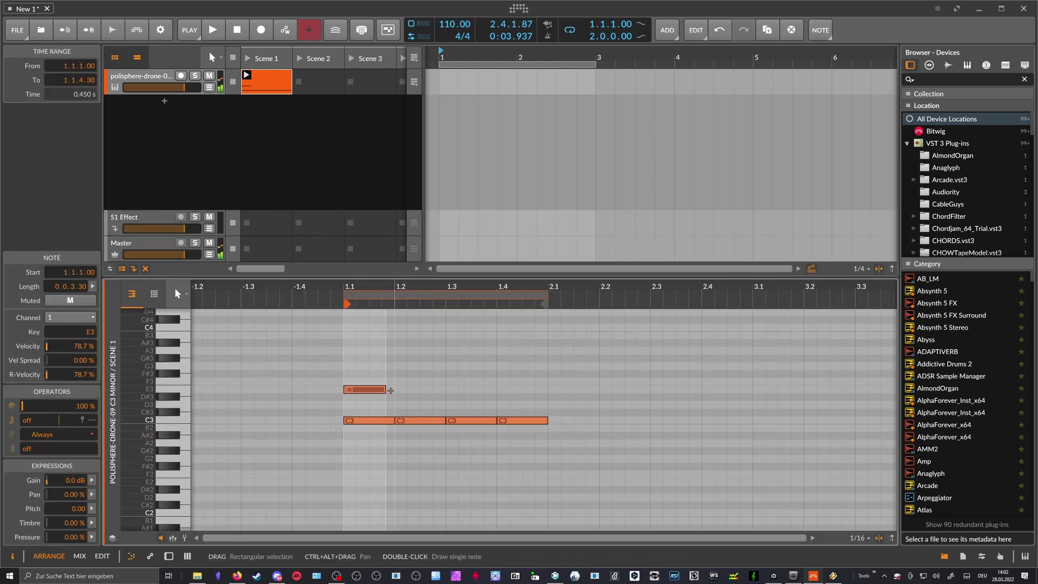
click(383, 374)
click(384, 389)
key(ctrl+d)
key(ctrl+d)
key(ctrl+d)
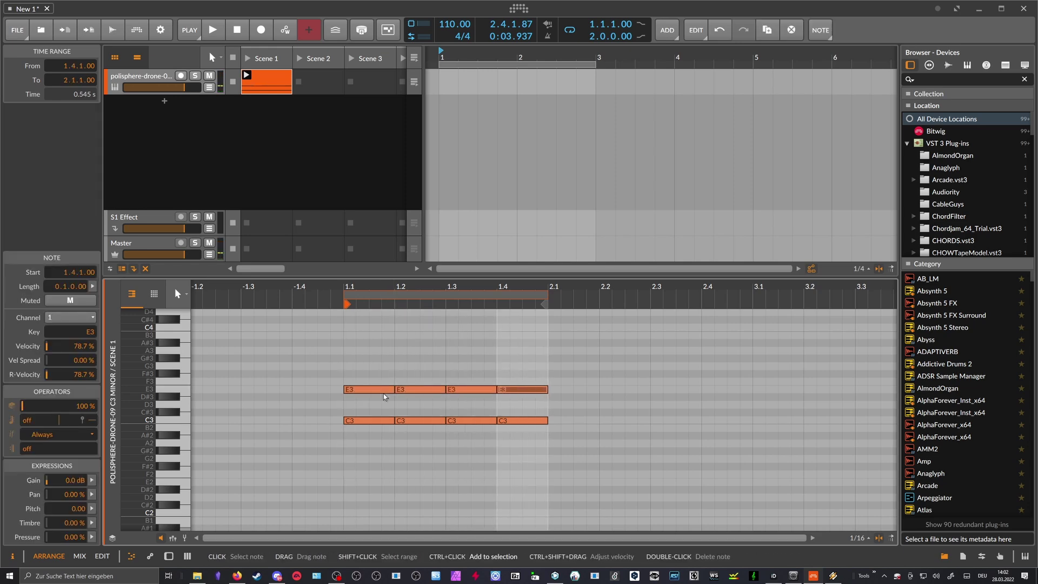
Try the Note Grid with 3 voices while playing the clip and viewing its Oscilloscope, and return the voices to Mono
key(d)
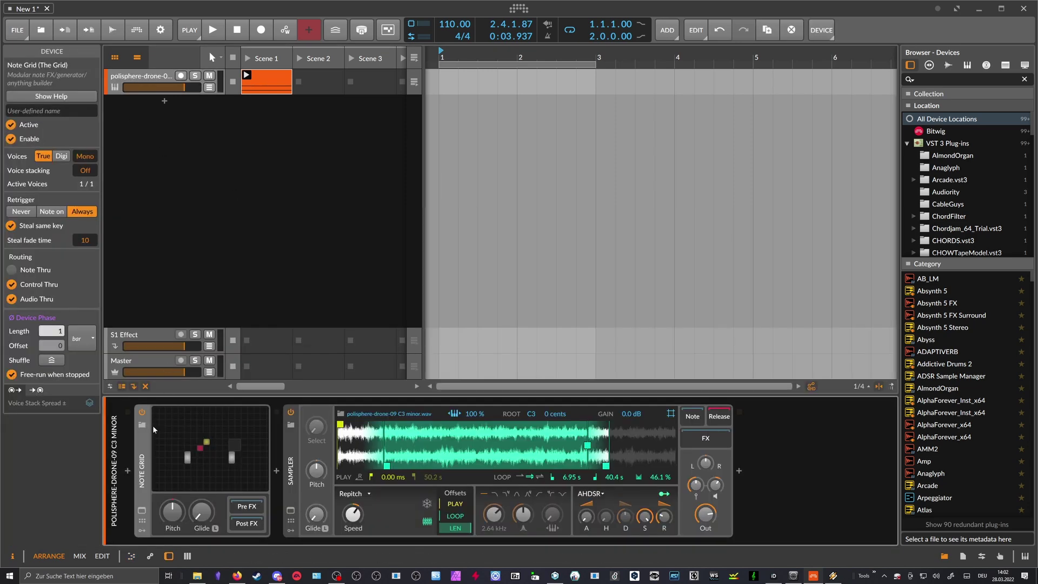
click(86, 157)
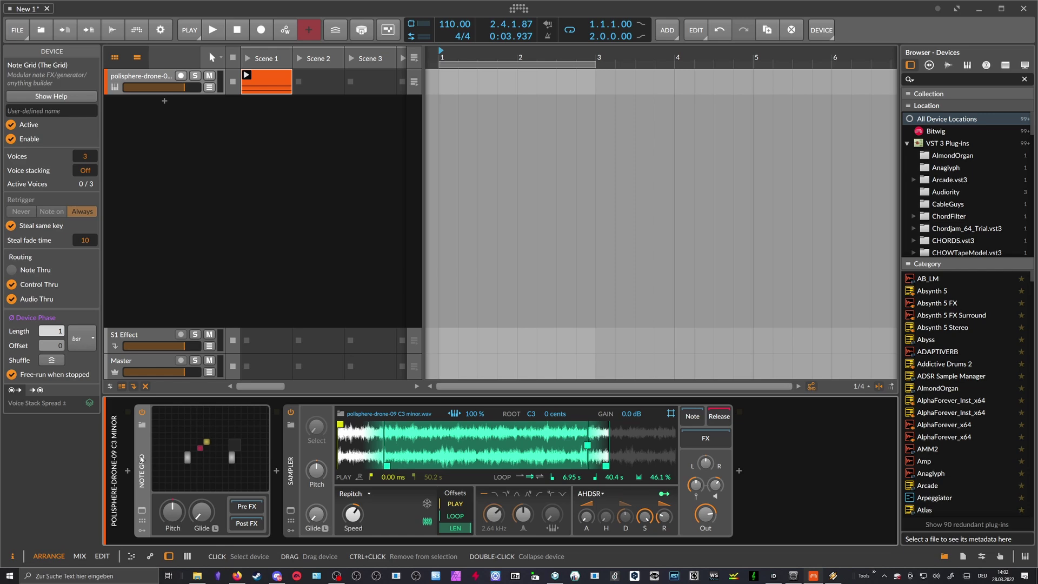
click(187, 453)
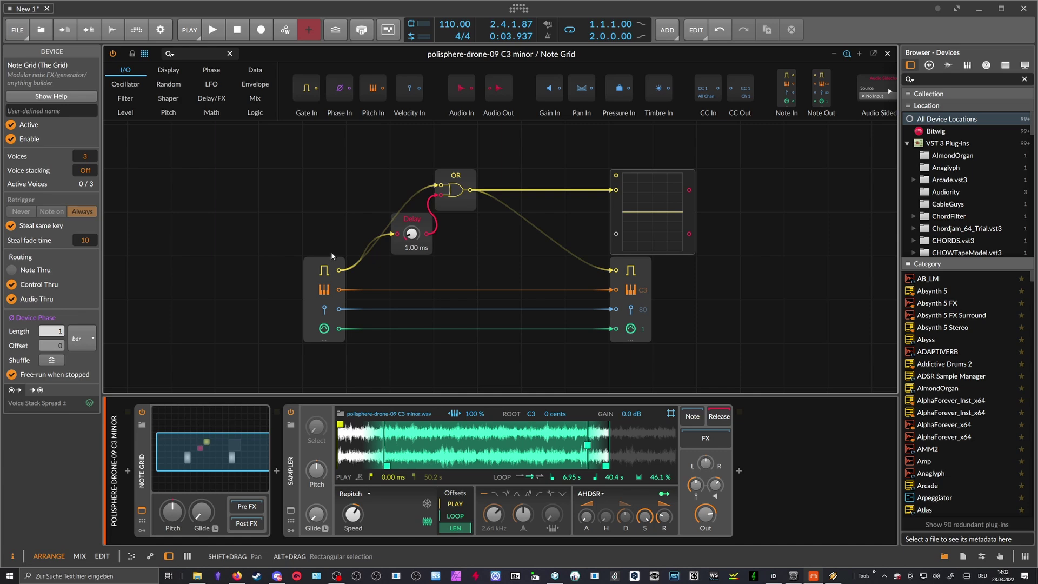
click(214, 31)
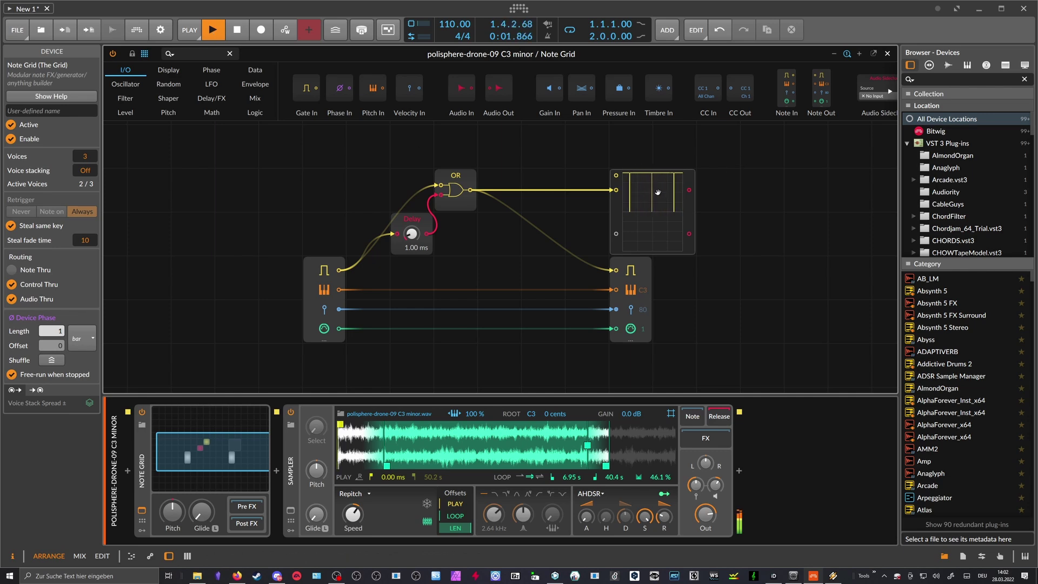
key(Escape)
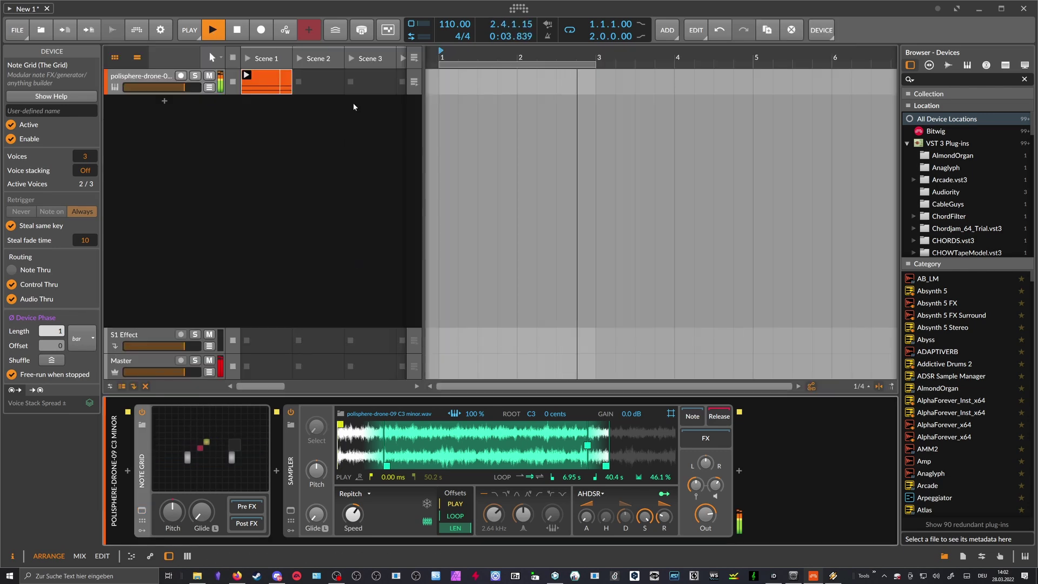
key(e)
key(space)
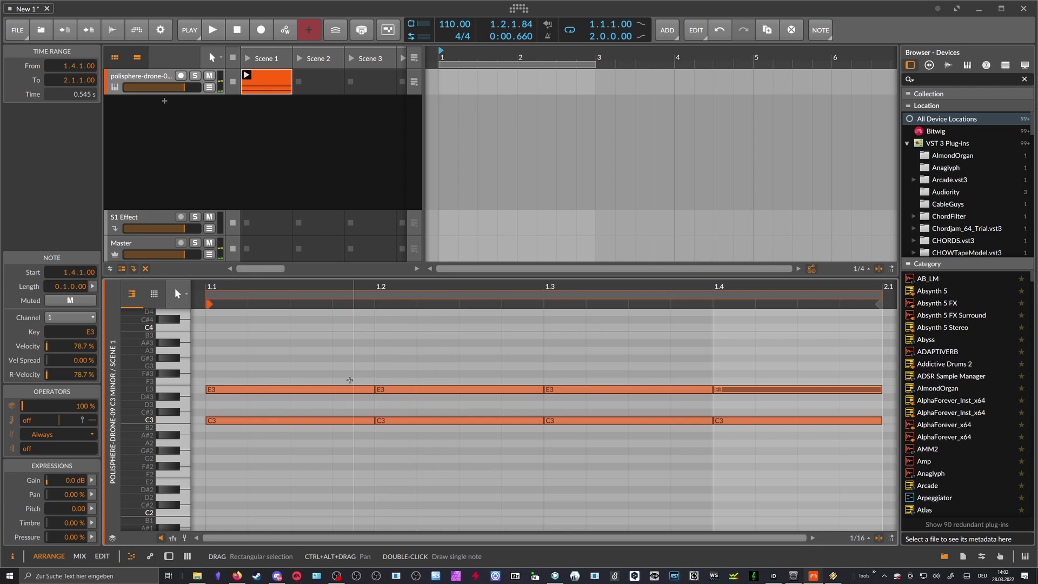
double_click(165, 77)
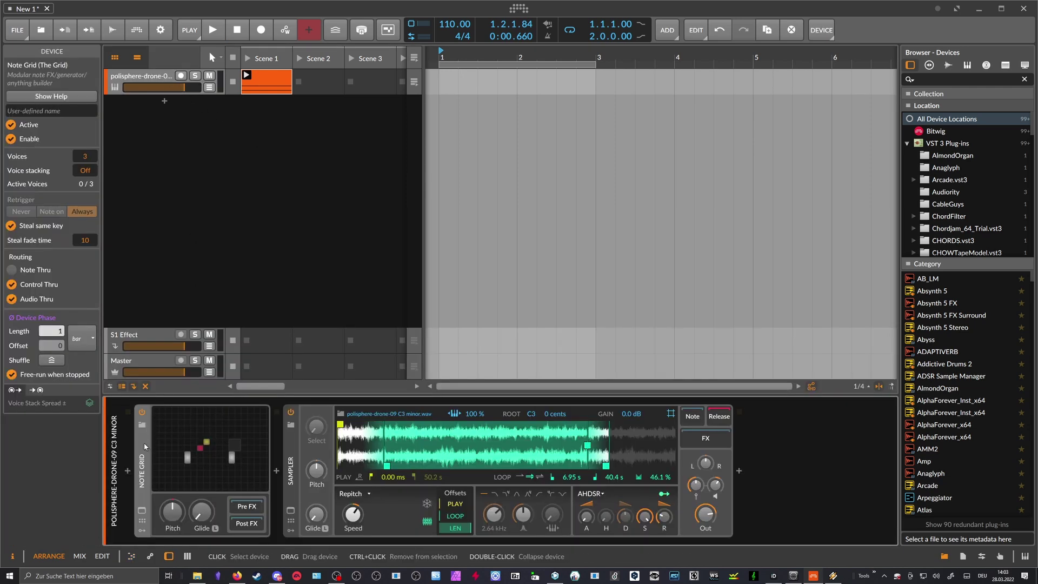
drag(88, 158, 87, 186)
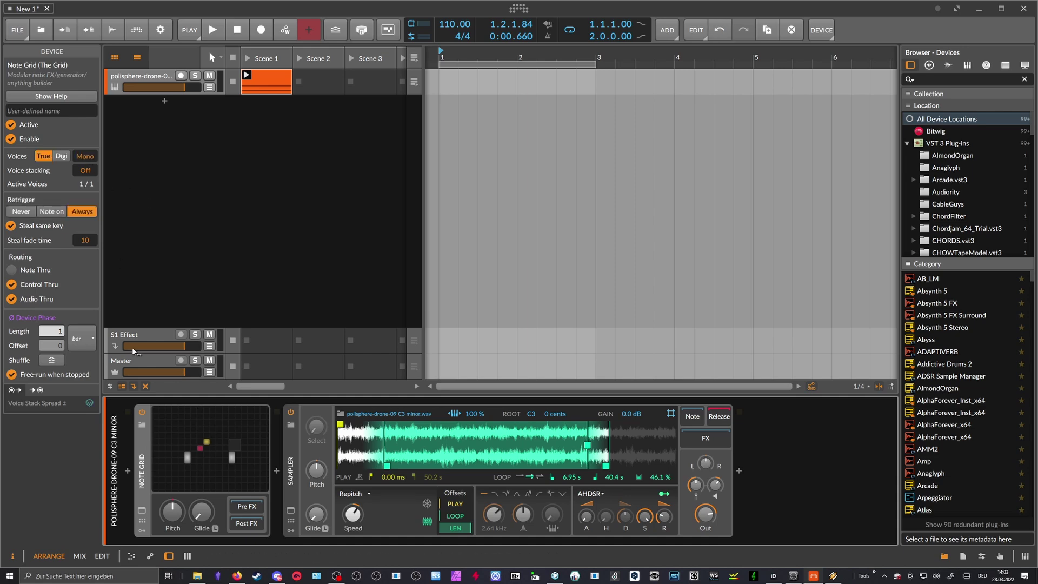
Group the Note Grid into a Note FX Layer and convert that container to a Note FX Selector
key(ctrl+g)
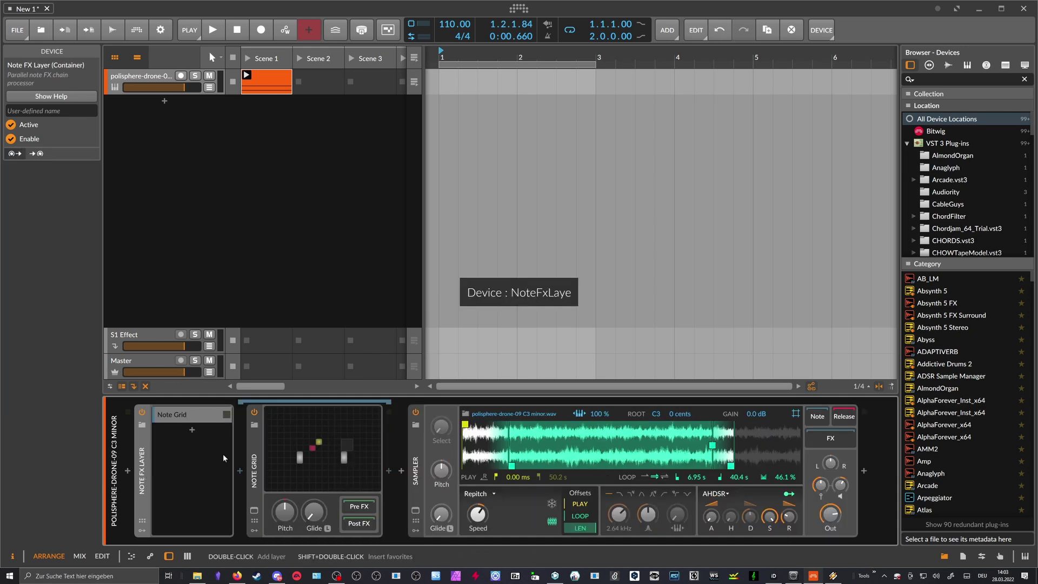
right_click(146, 444)
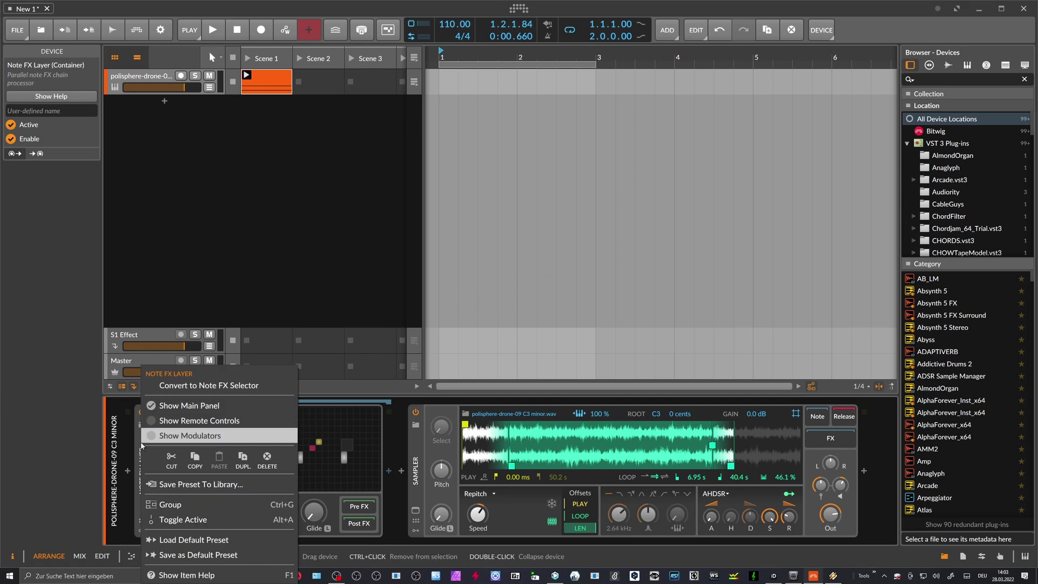
click(201, 386)
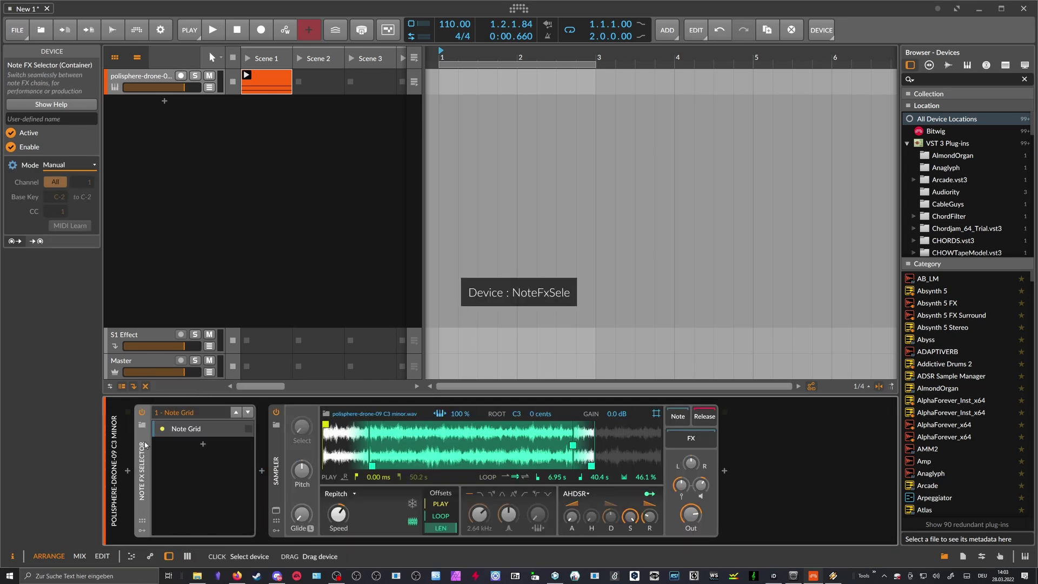
Set the Note FX Selector's mode to Free-robin and select its Note Grid layer
click(68, 165)
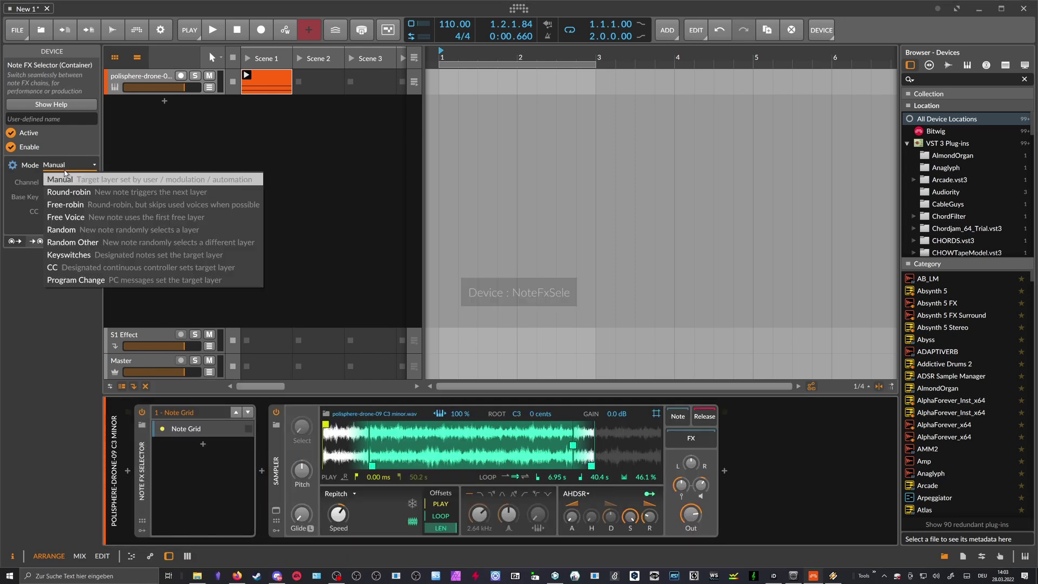
click(100, 205)
click(200, 431)
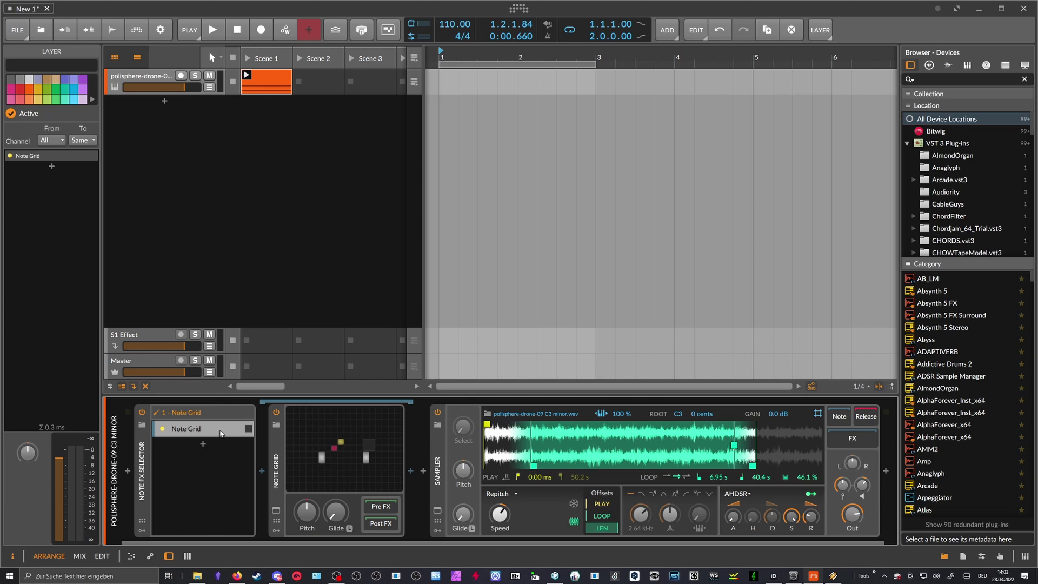
Duplicate the Note Grid layer inside the Note FX Selector and play the clip through both layers
double_click(267, 89)
click(167, 82)
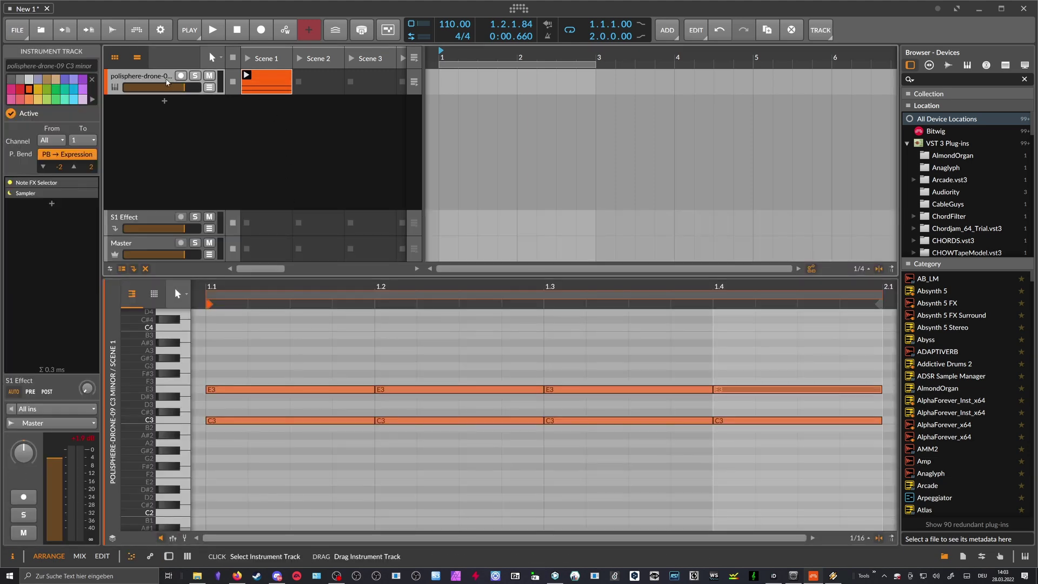
double_click(167, 82)
click(201, 430)
key(ctrl+d)
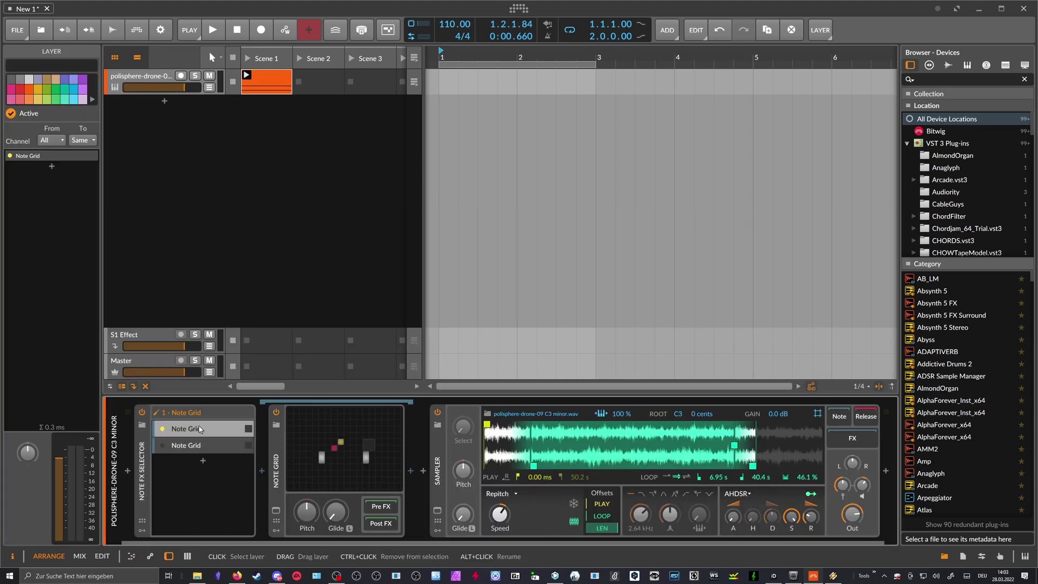
click(150, 476)
key(space)
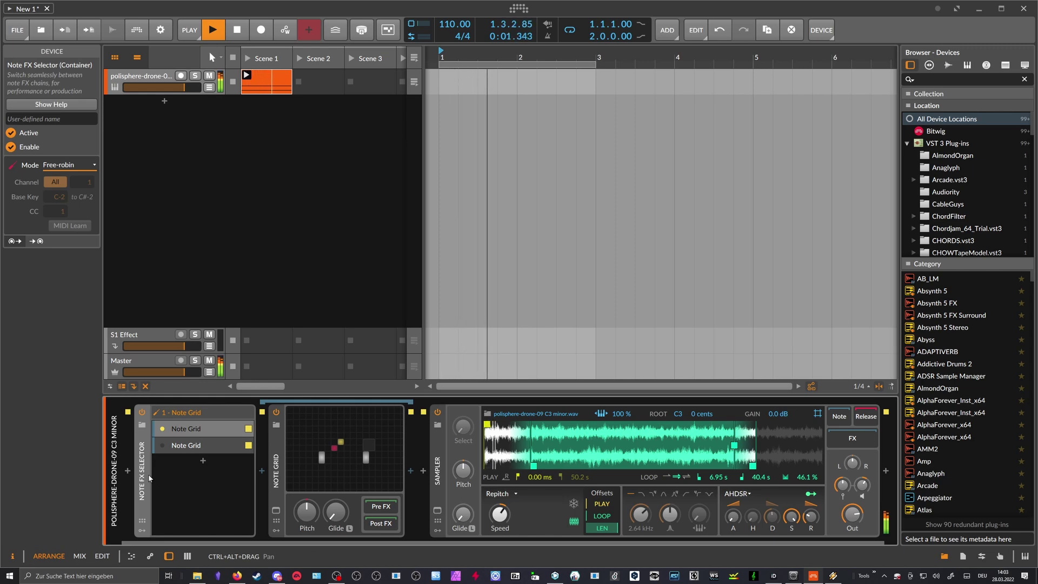
key(space)
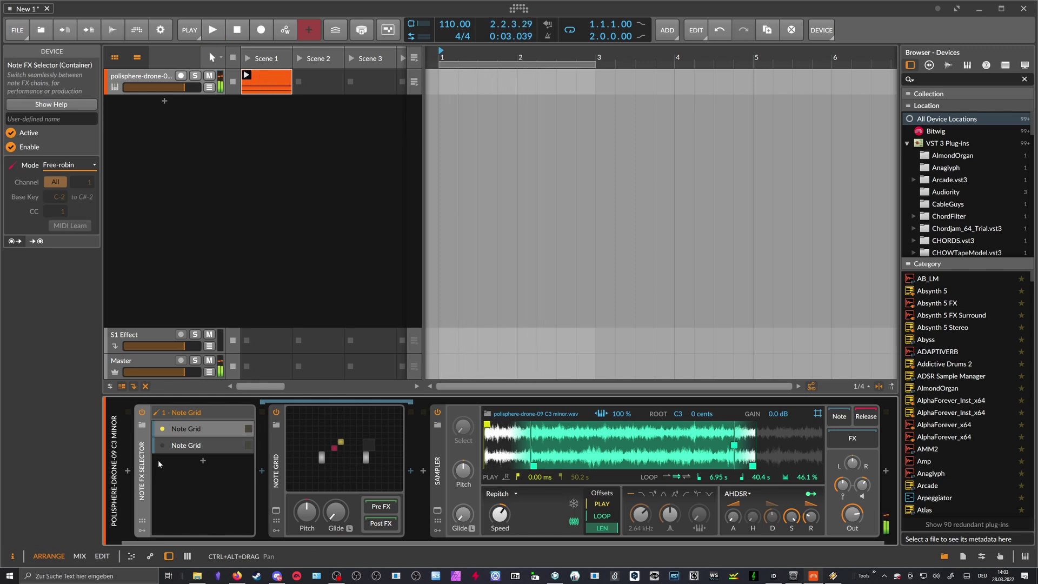
Try a third Note Grid layer by duplicating the second one, review the clip's E3 notes, and play the clip
click(188, 448)
key(ctrl+d)
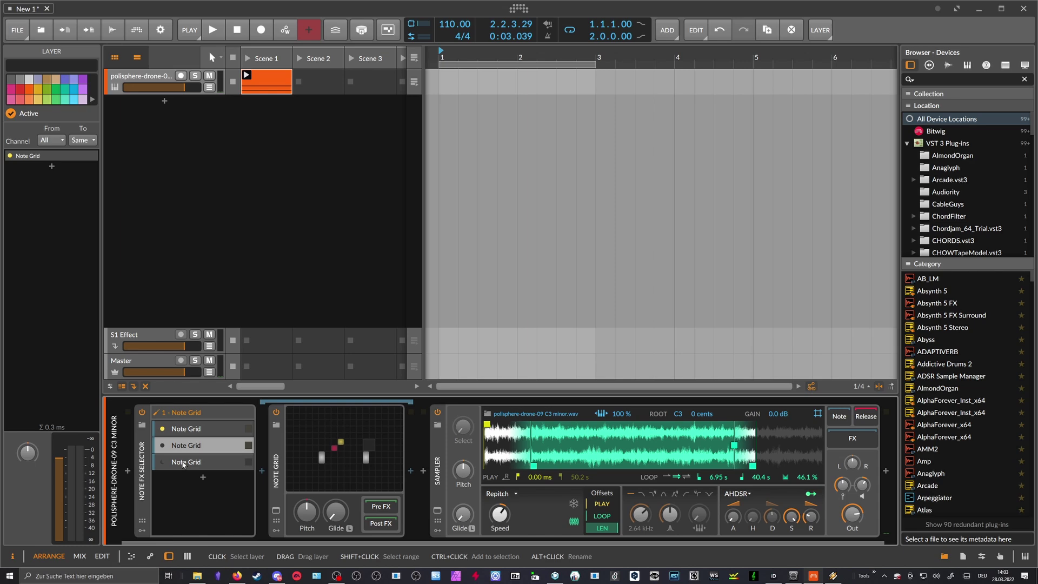
double_click(277, 87)
drag(276, 354, 256, 399)
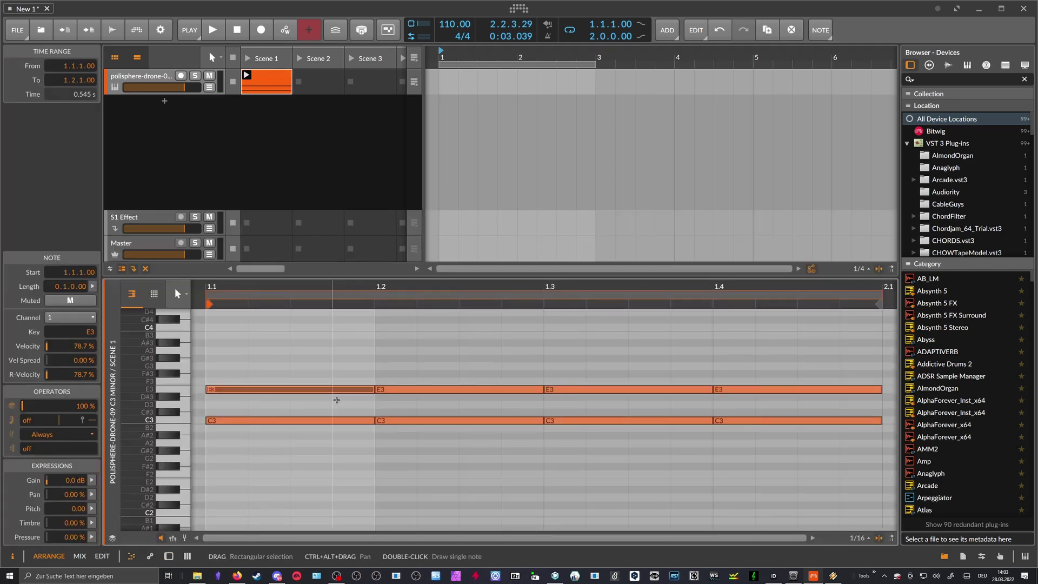
drag(405, 371, 382, 404)
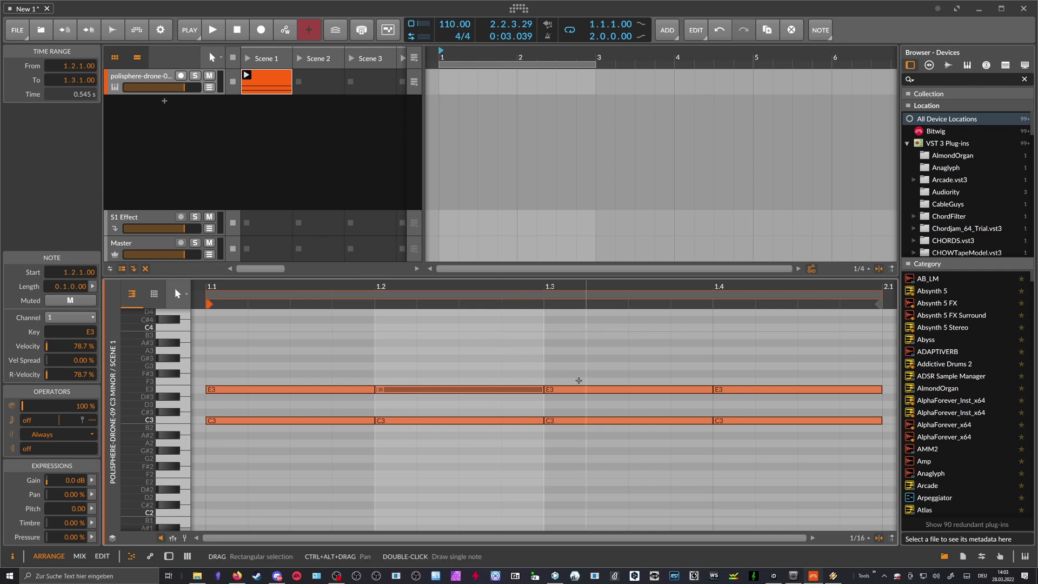
key(d)
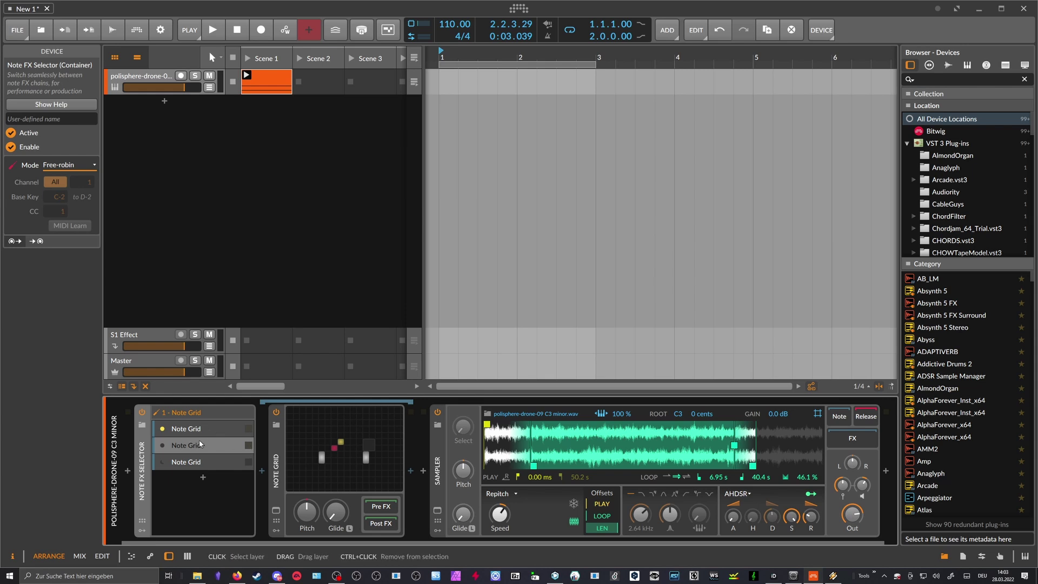
key(space)
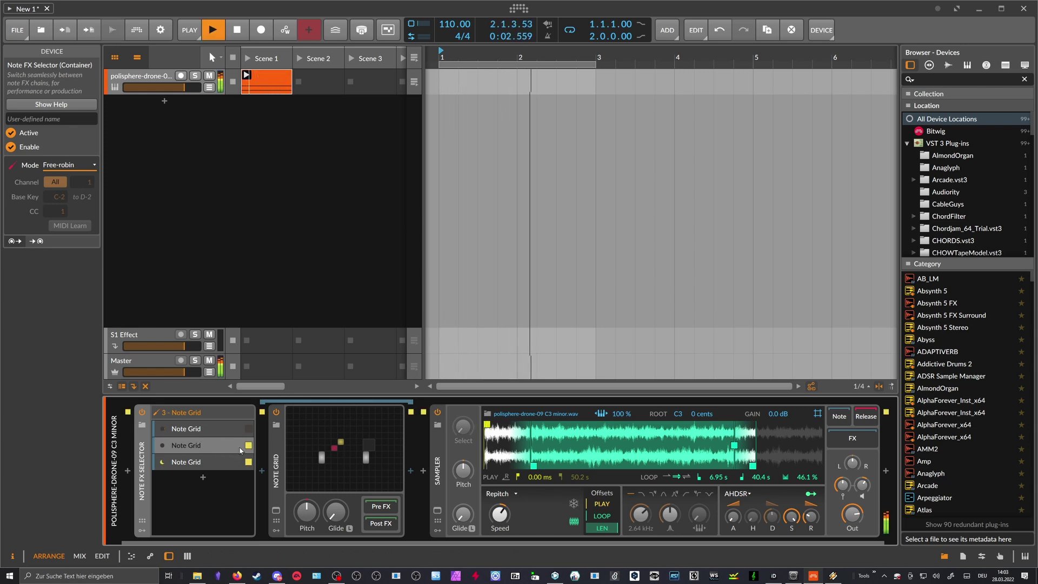
key(space)
Delete the third Note Grid layer from the Note FX Selector and play the clip
click(201, 462)
key(Delete)
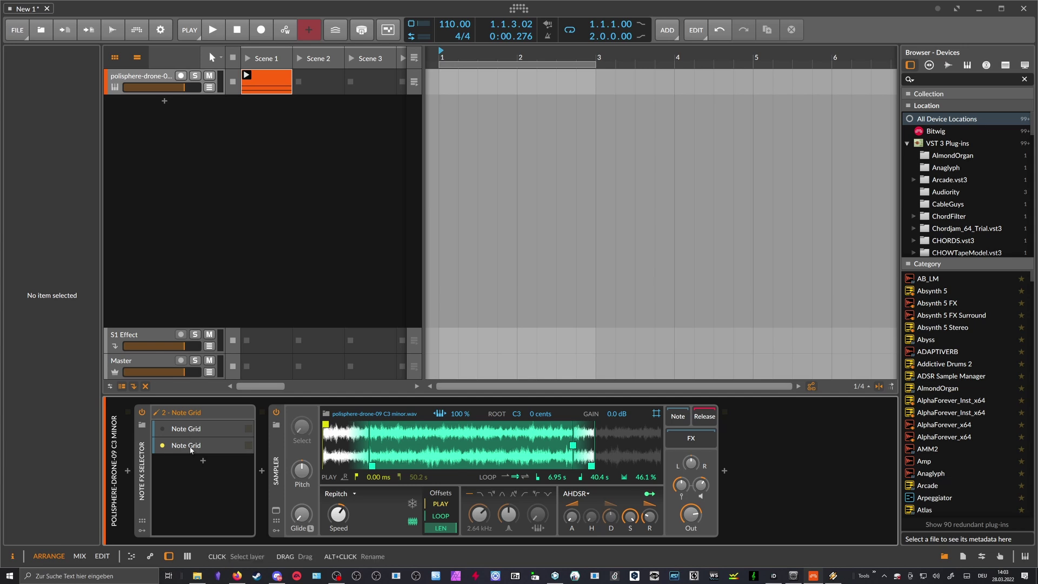
key(space)
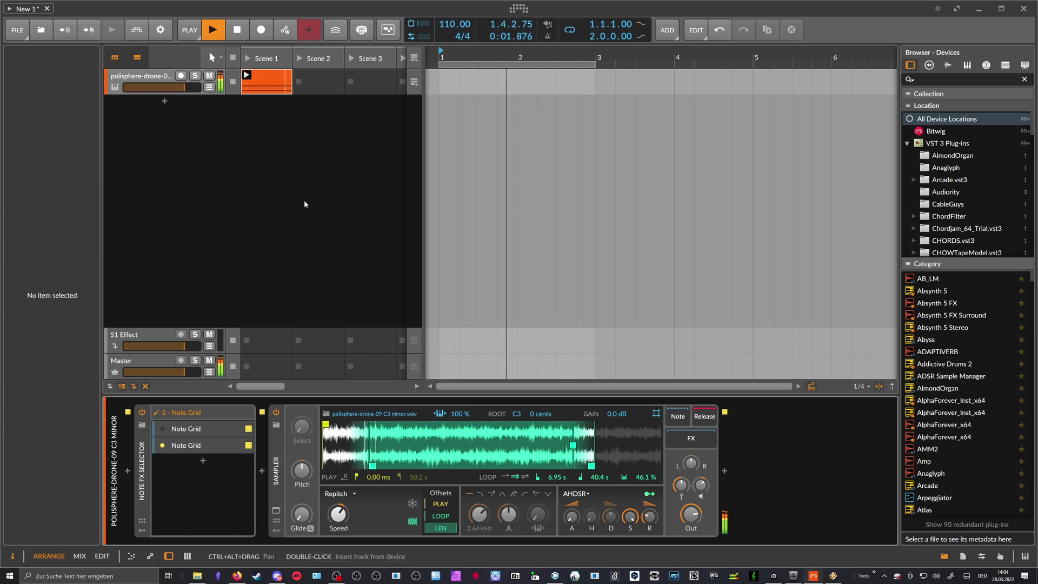
key(space)
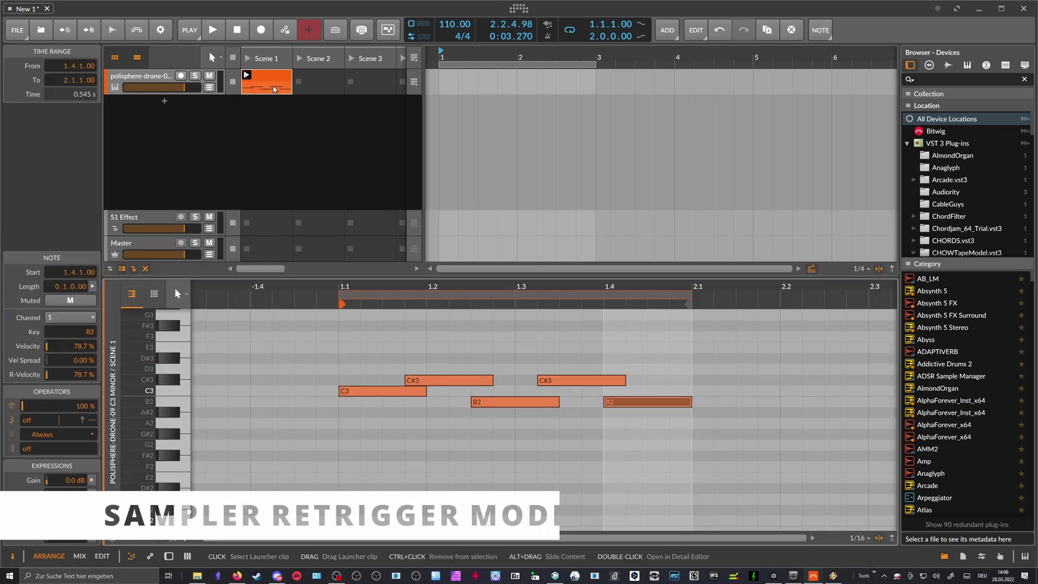
Turn off the Sampler's Steal same key option with Retrigger at Never, and play the clip's overlapping notes
click(158, 82)
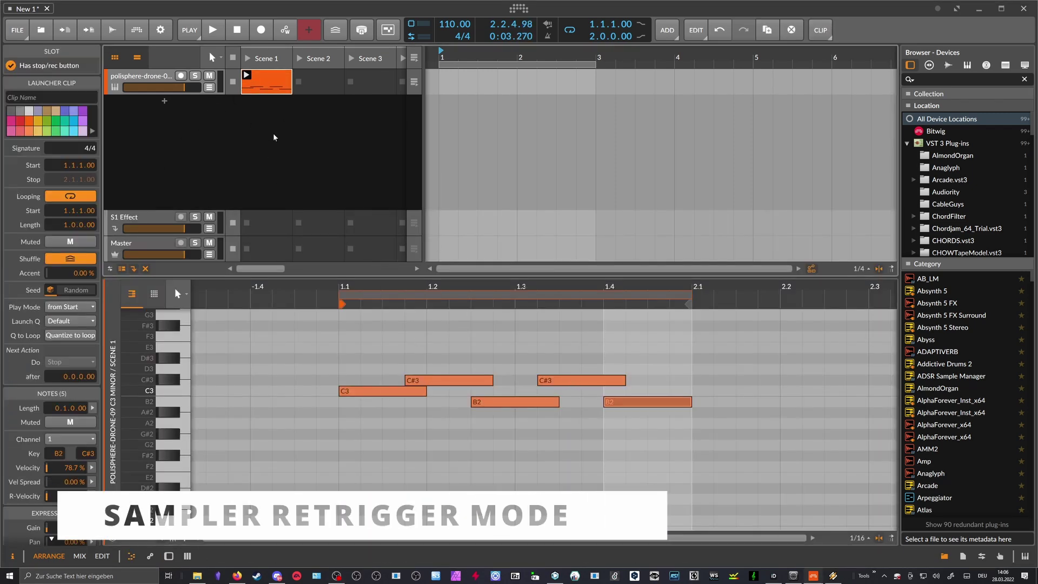
double_click(157, 80)
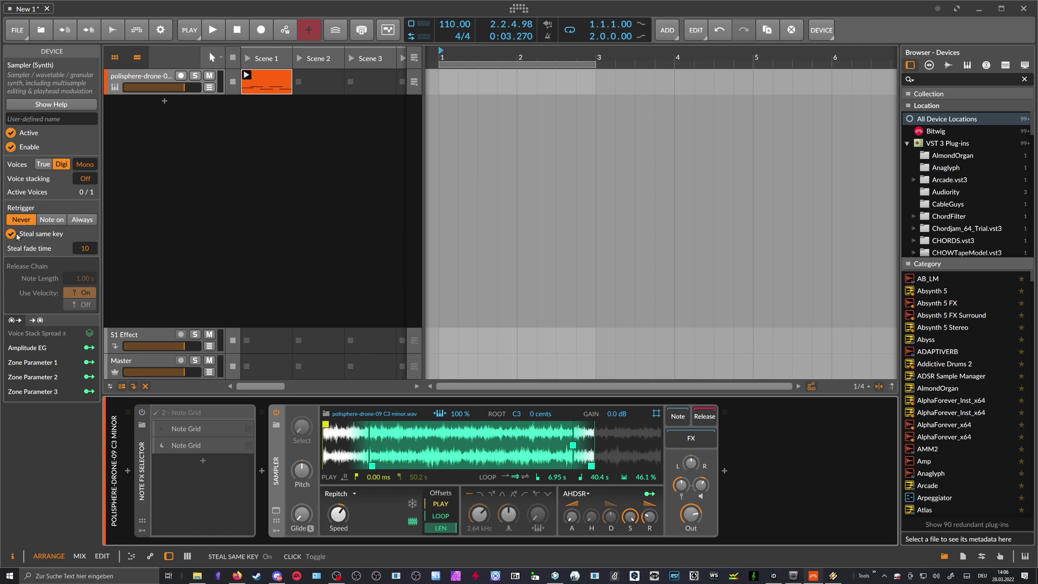
double_click(274, 92)
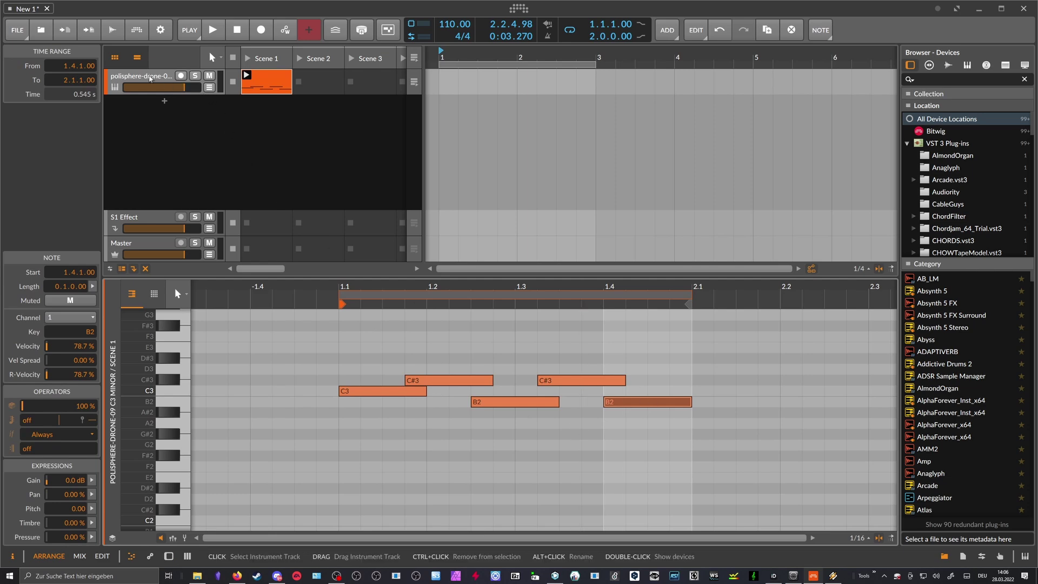
key(d)
key(space)
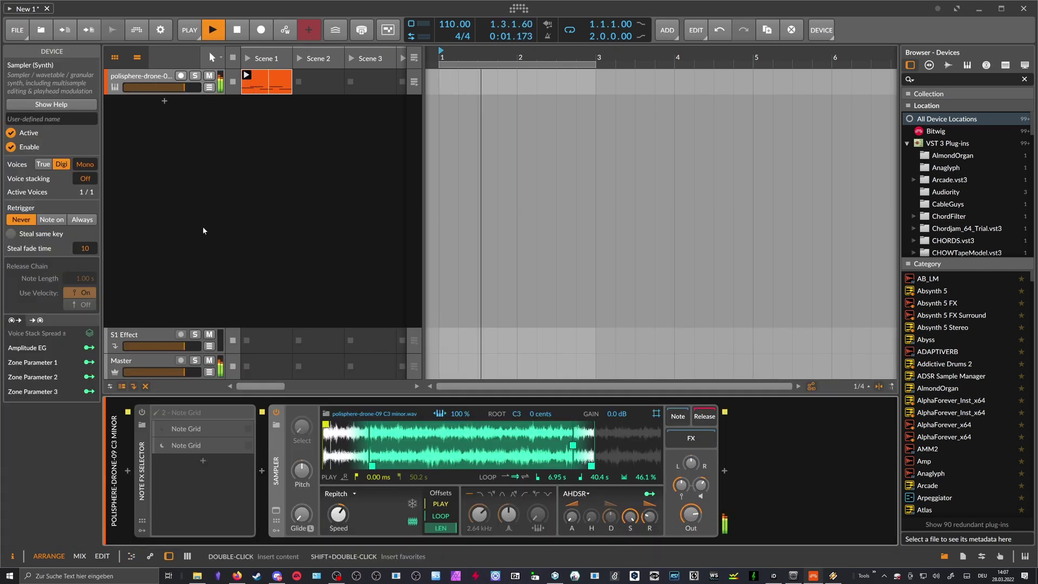
key(space)
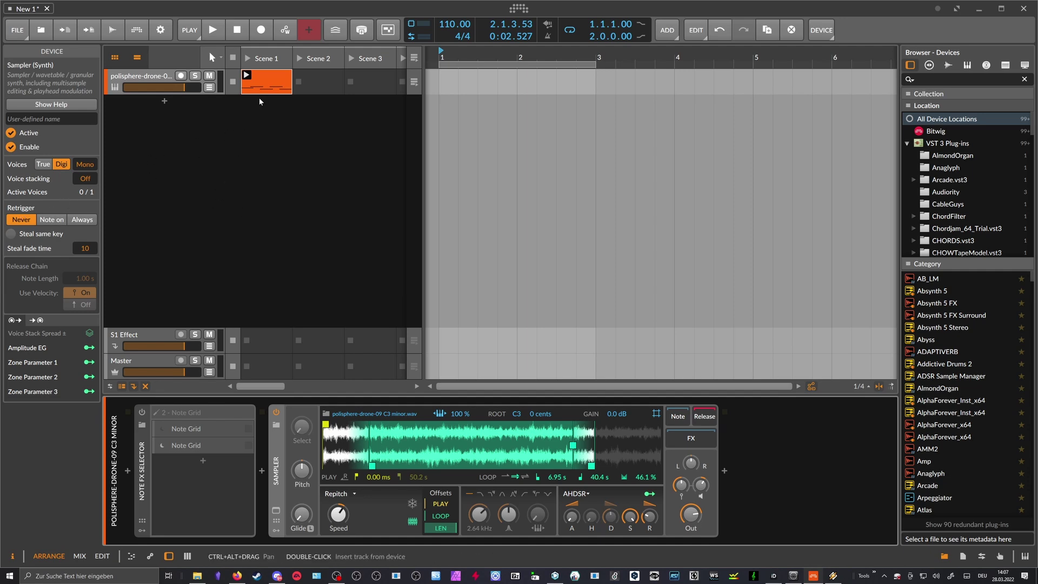
Replace the four C#3 and B2 notes in the Scene 1 clip with three consecutive one-beat C3 notes after the first C3
double_click(274, 79)
mouse_move(404, 323)
mouse_down()
mouse_move(597, 421)
mouse_move(736, 464)
mouse_up()
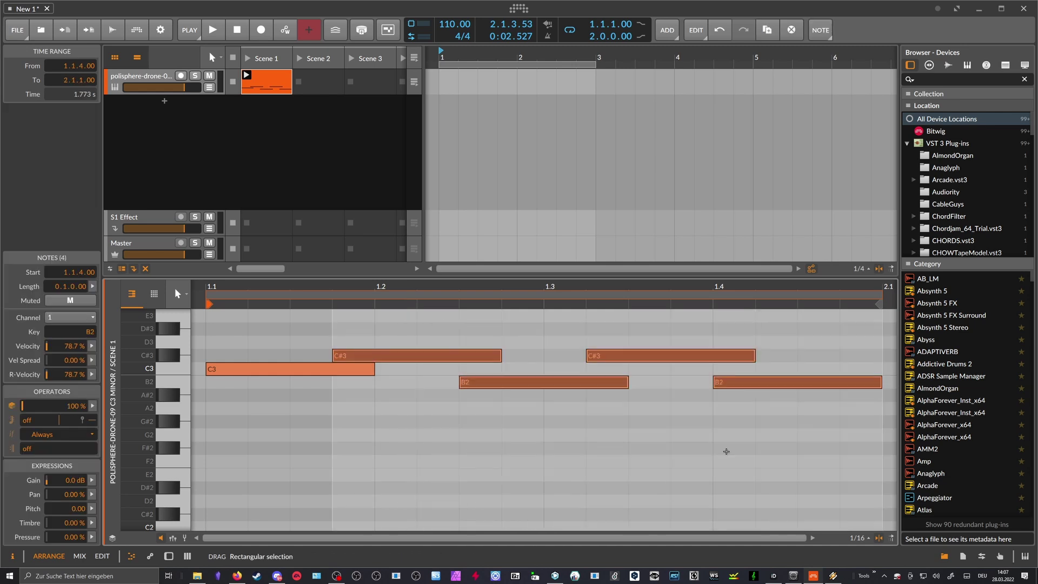
key(Delete)
double_click(397, 371)
double_click(576, 372)
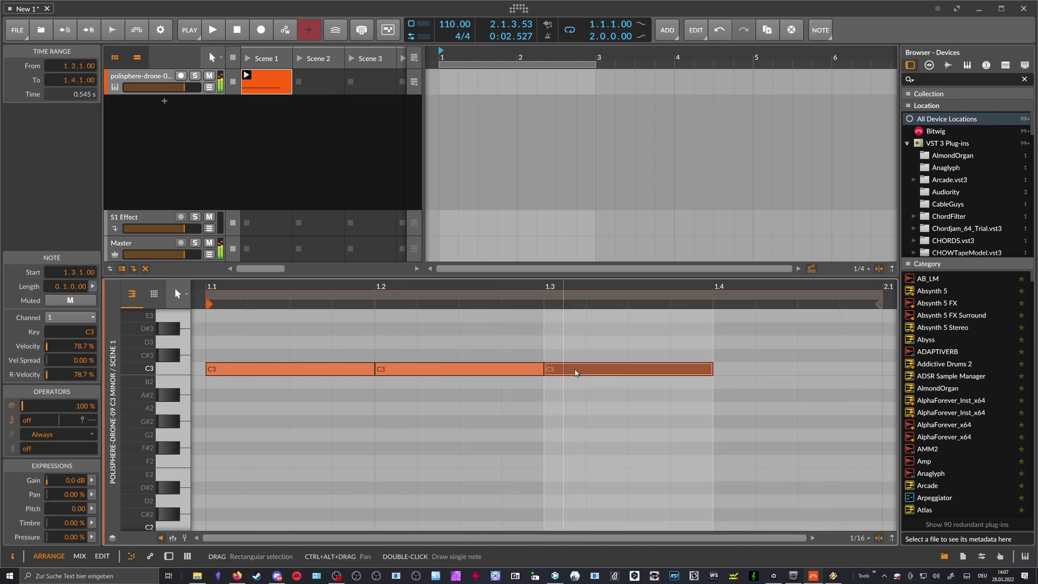
double_click(740, 370)
drag(628, 288, 600, 259)
Play the clip's four consecutive C3 notes while viewing the Sampler's retrigger settings
key(space)
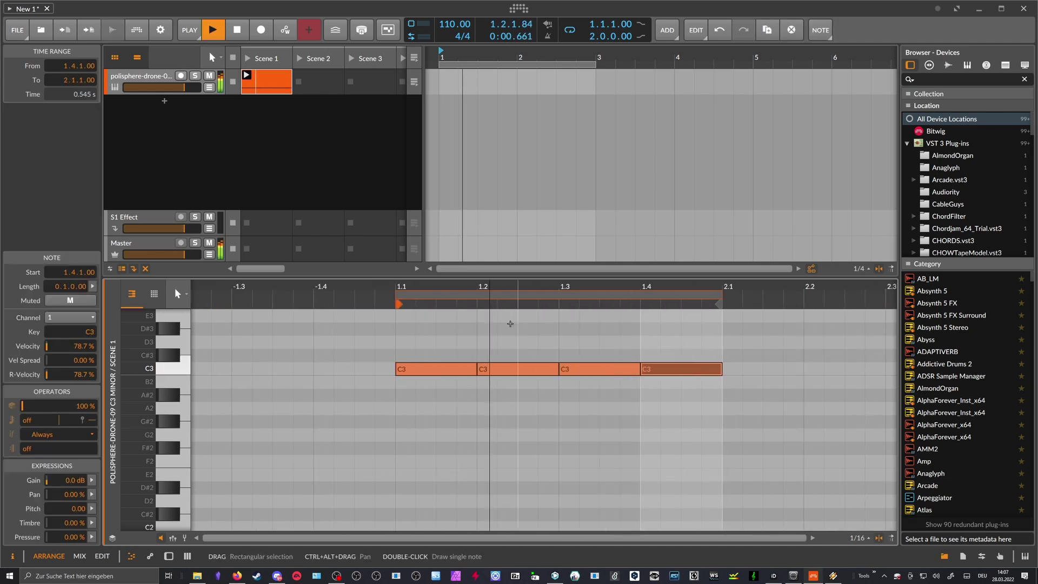
key(d)
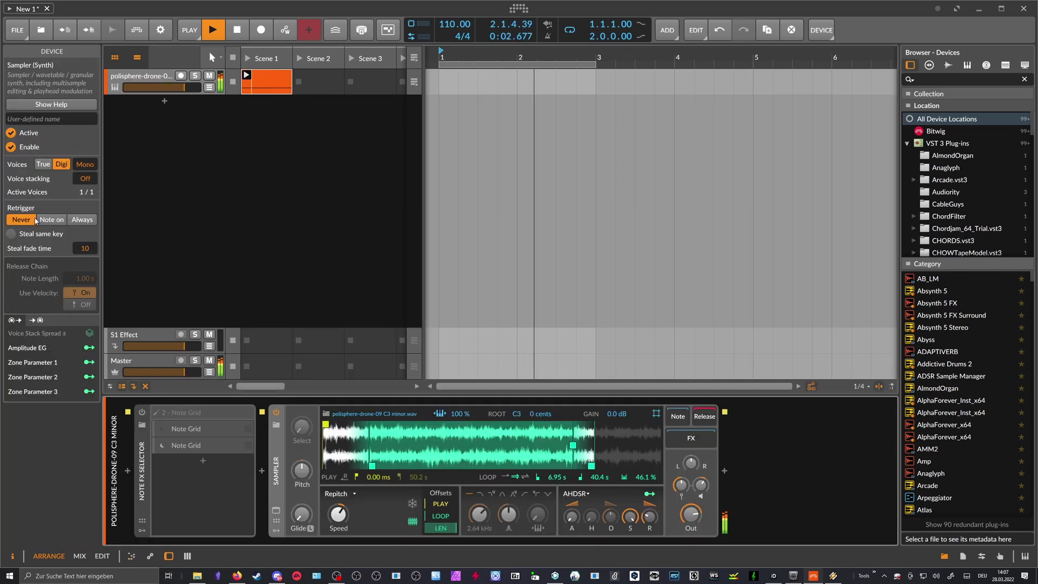
key(space)
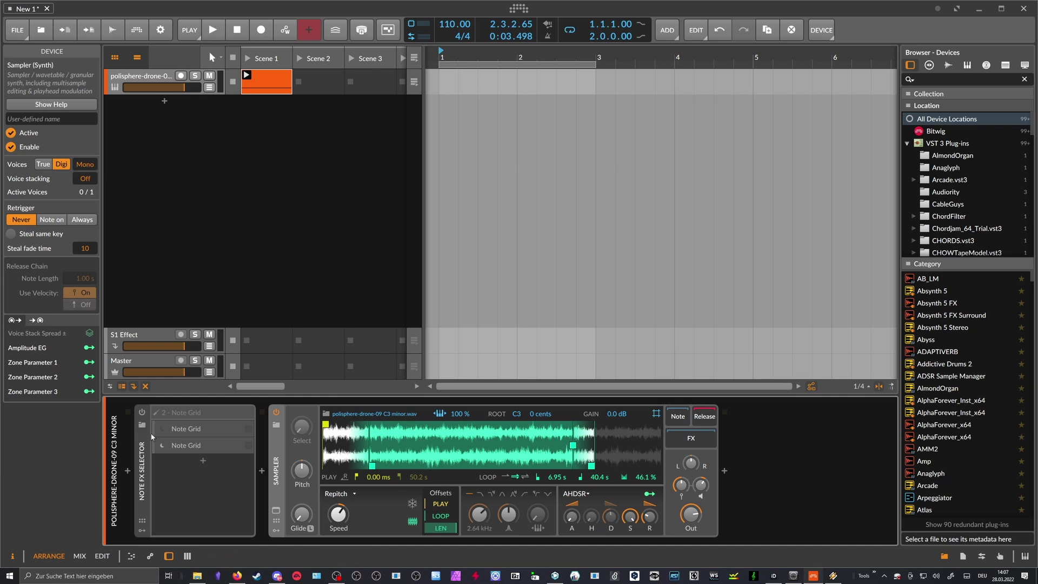
Re-enable the Note FX Selector and set the Sampler to Retrigger Always with Steal same key on
click(142, 447)
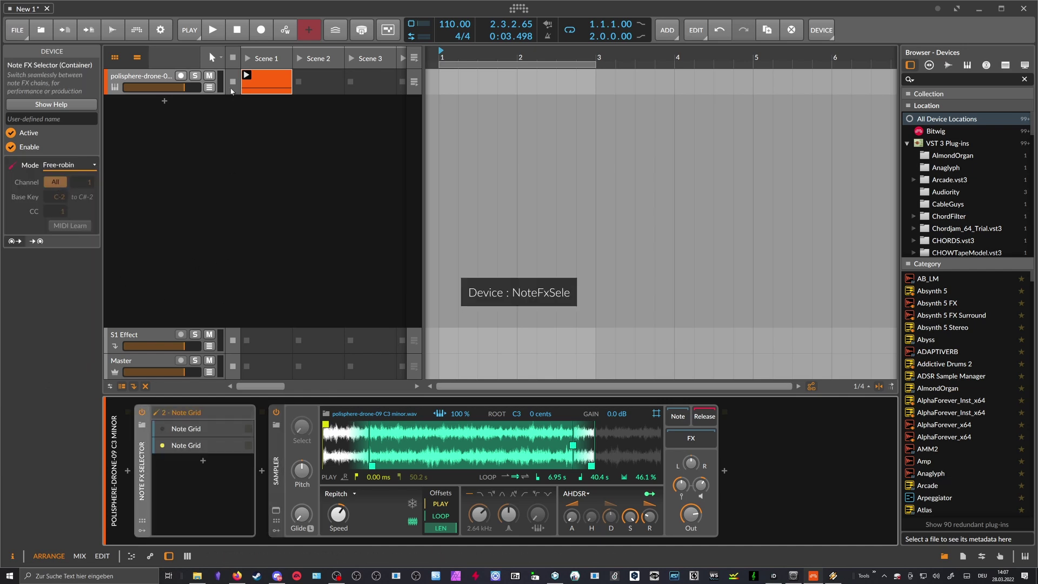
click(265, 84)
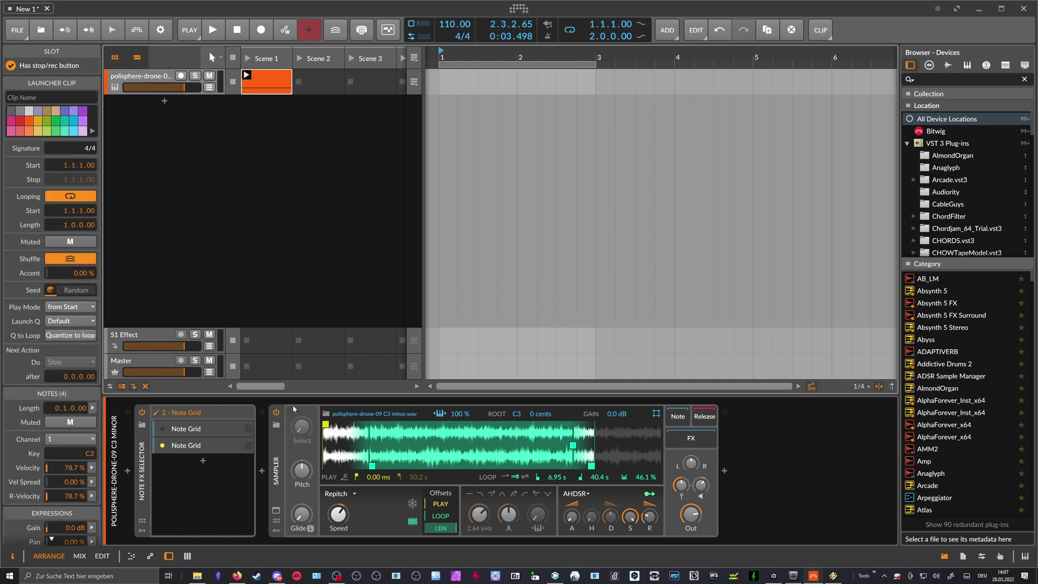
click(274, 435)
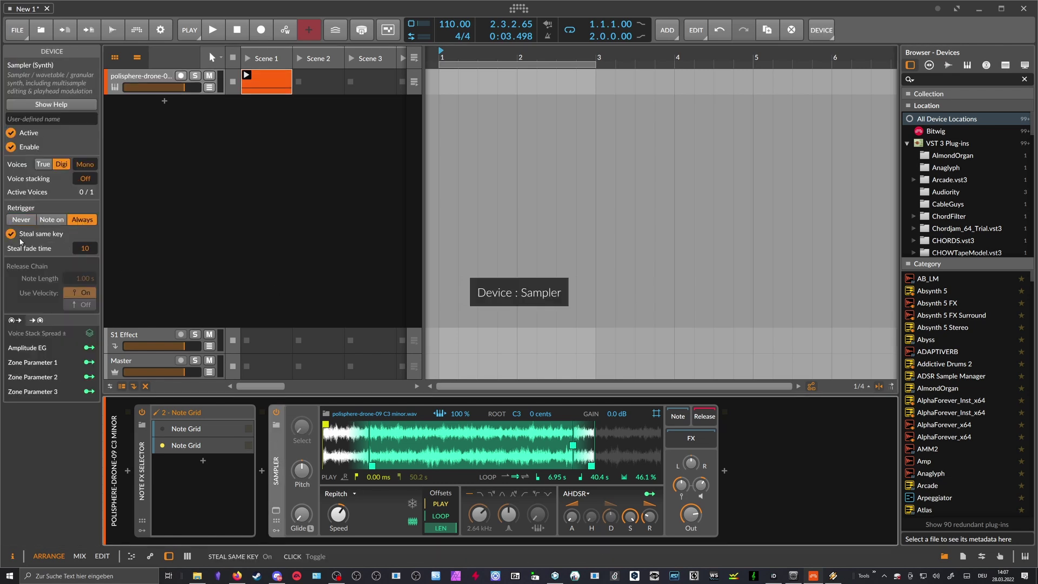
Delete the second Note Grid layer from the Note FX Selector and play the clip through the remaining layer
key(space)
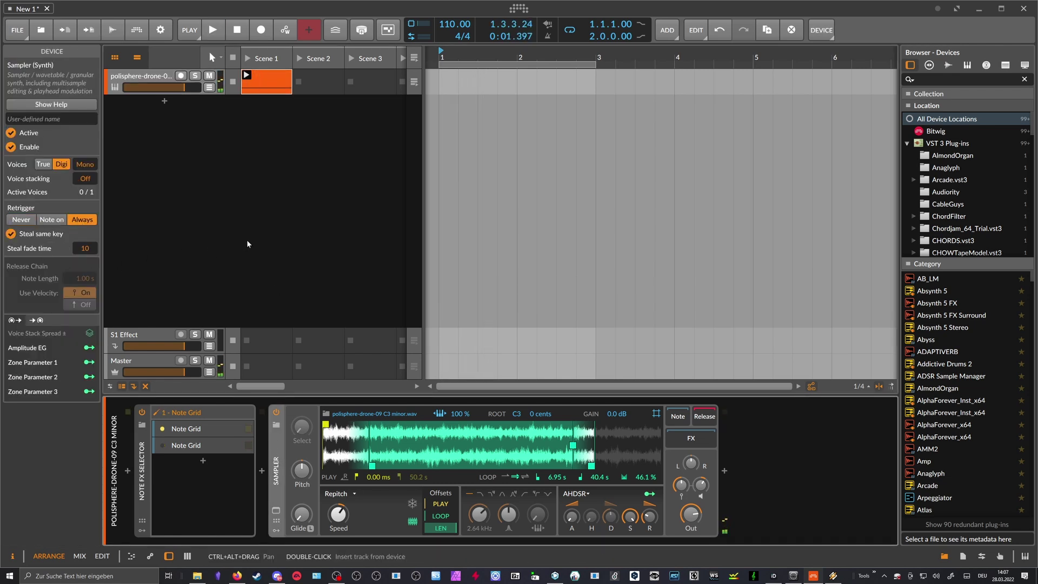
click(187, 445)
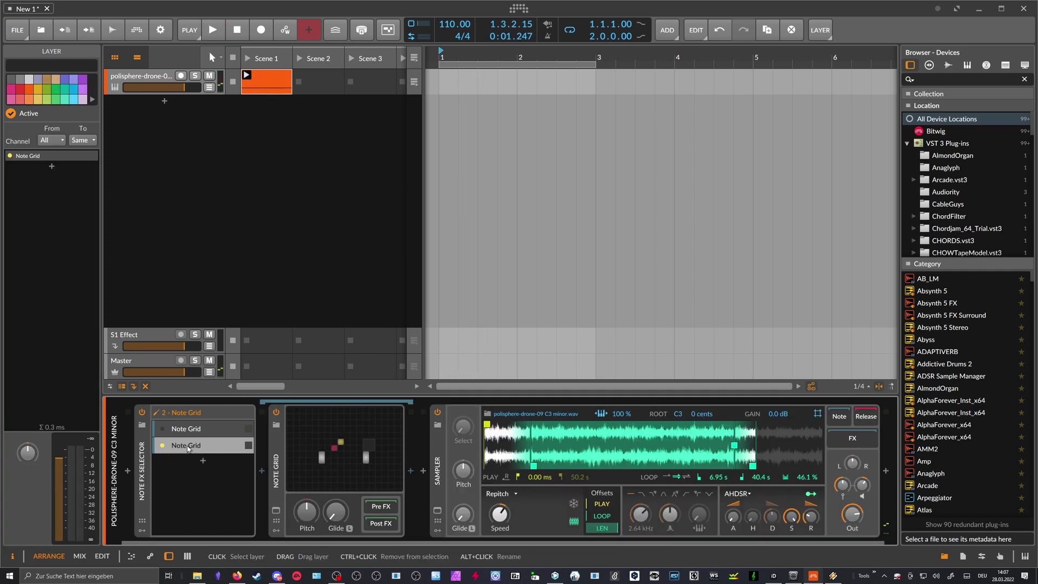
key(Delete)
key(space)
click(153, 82)
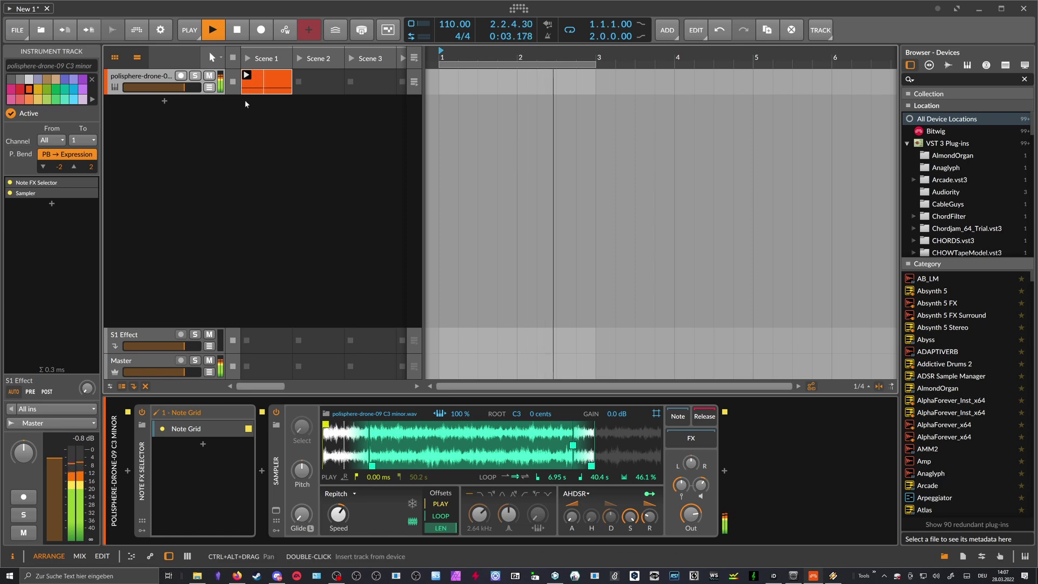
Stop playback and transpose the last two C3 notes in the Scene 1 clip up to A3
double_click(270, 87)
drag(563, 290, 562, 276)
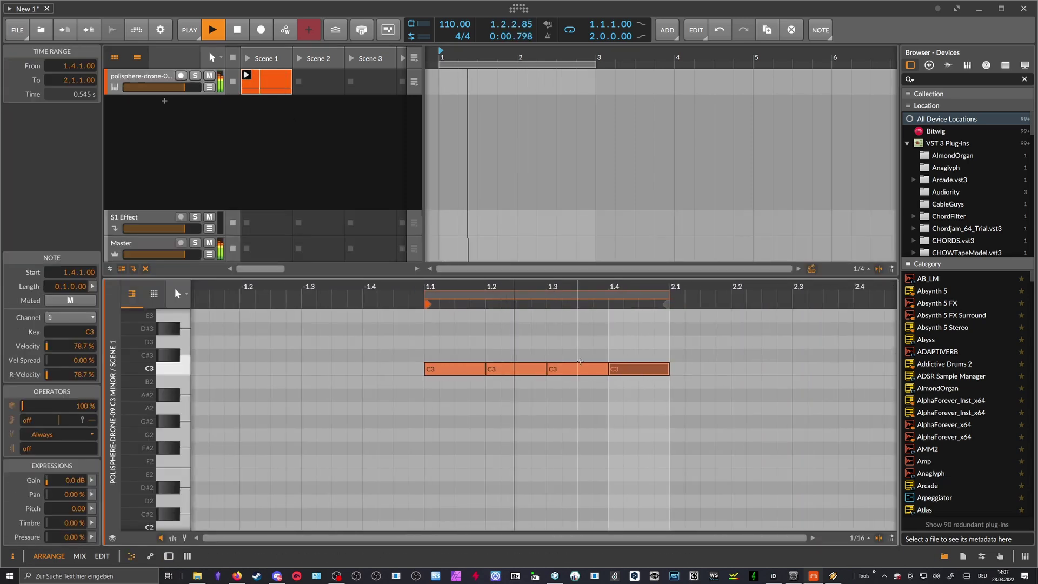
key(space)
mouse_move(575, 348)
mouse_down()
mouse_move(630, 387)
mouse_move(581, 357)
mouse_up()
scroll(580, 369, up, 1)
key(Up)
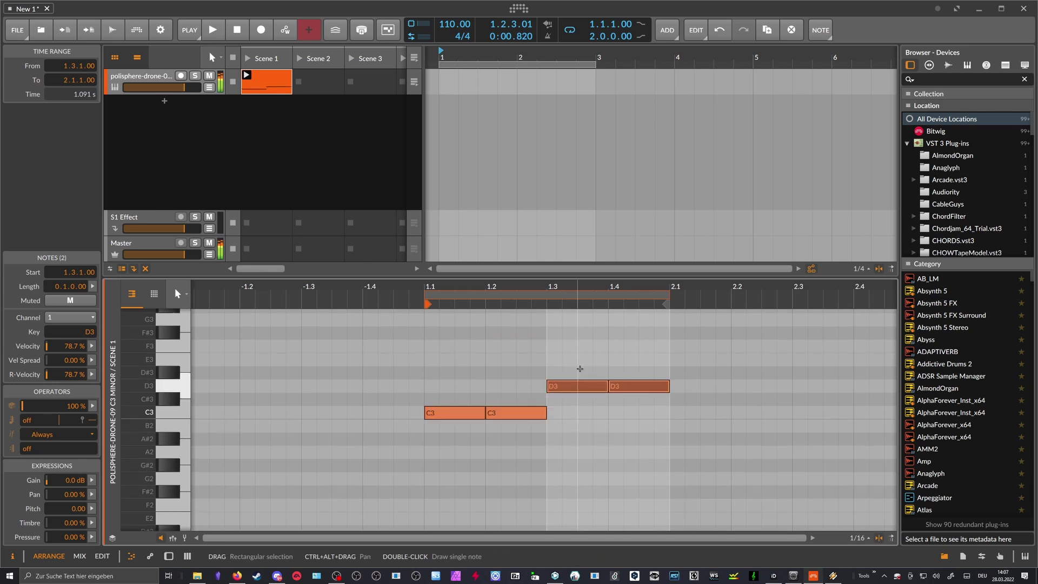
key(Up)
key(Up)
key(Up)
key(Up)
key(Up)
key(Up)
key(Up)
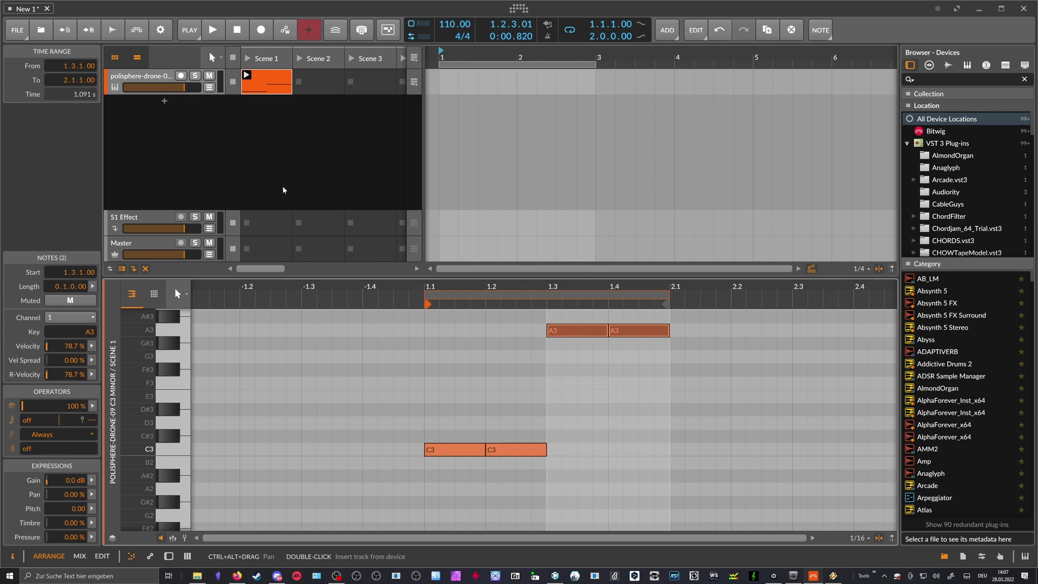
Play the C3 and A3 clip while watching the Sampler's waveform, stop playback, and reopen the clip's notes
key(space)
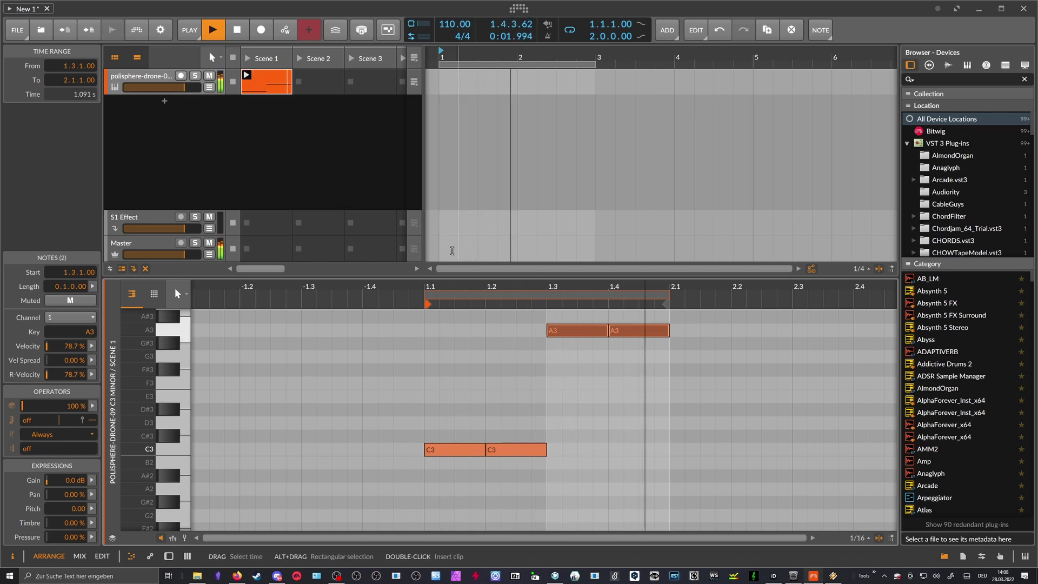
double_click(169, 85)
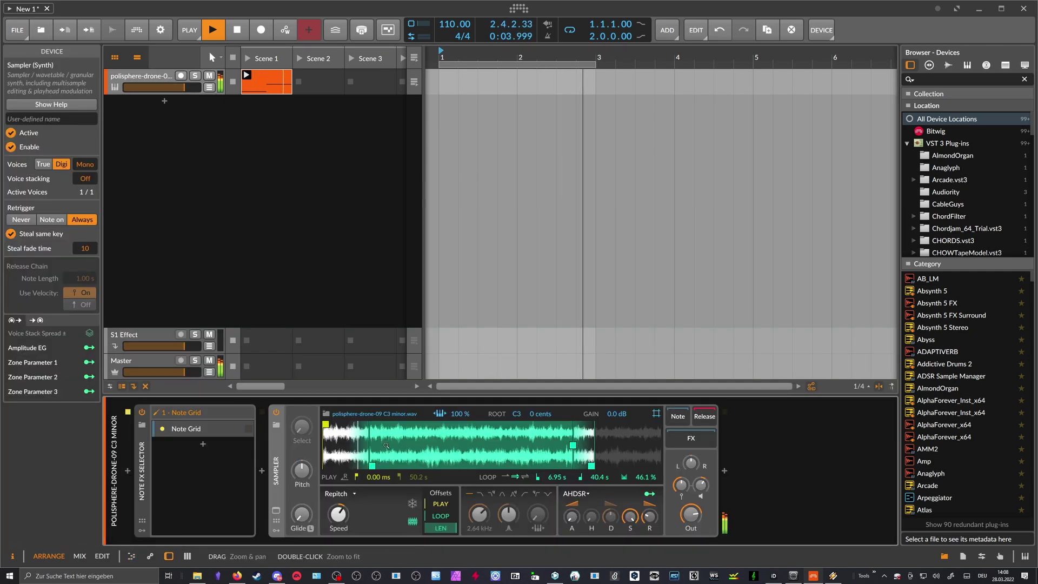
key(space)
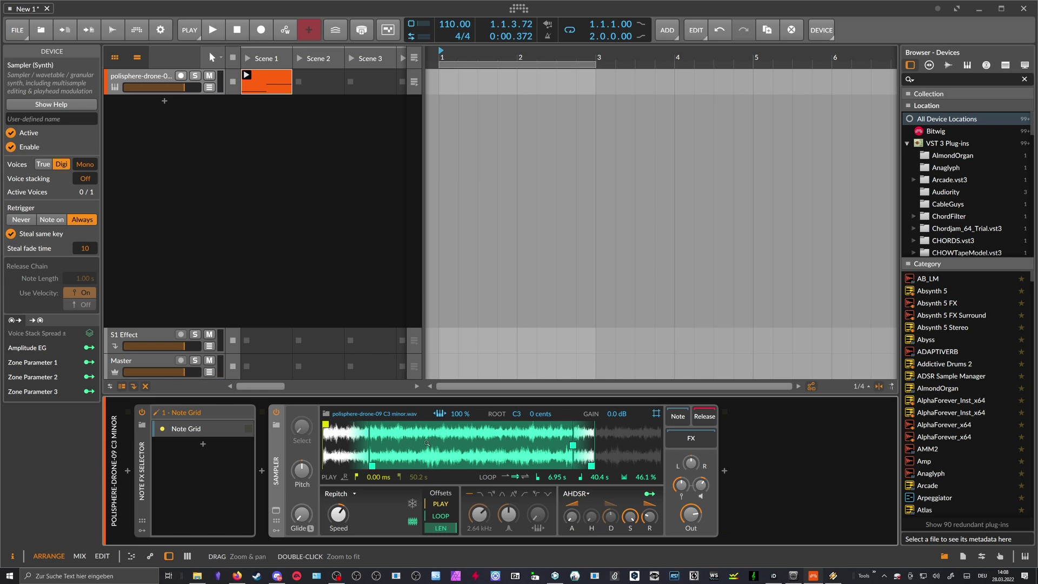
key(space)
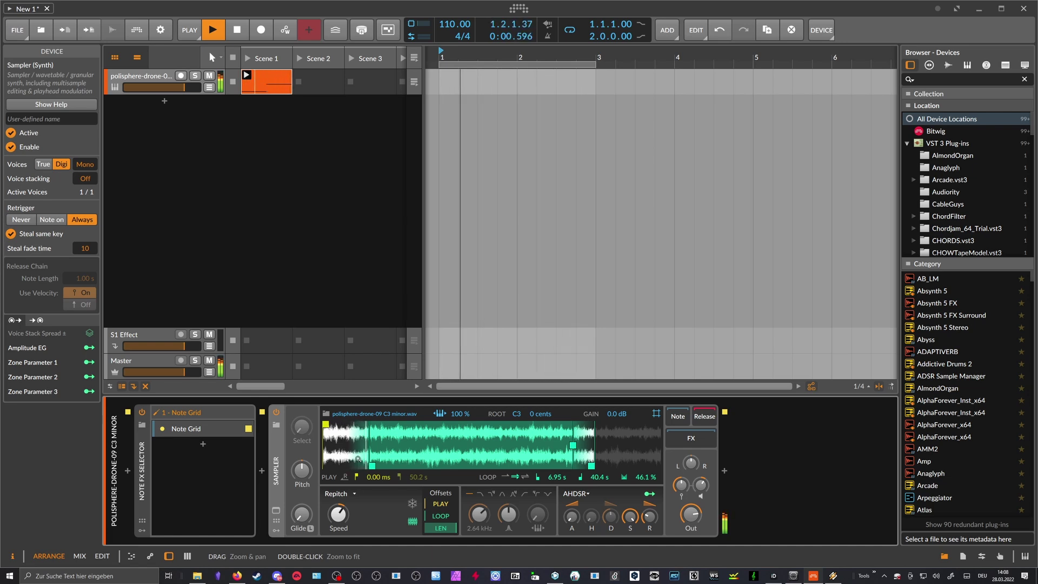
key(space)
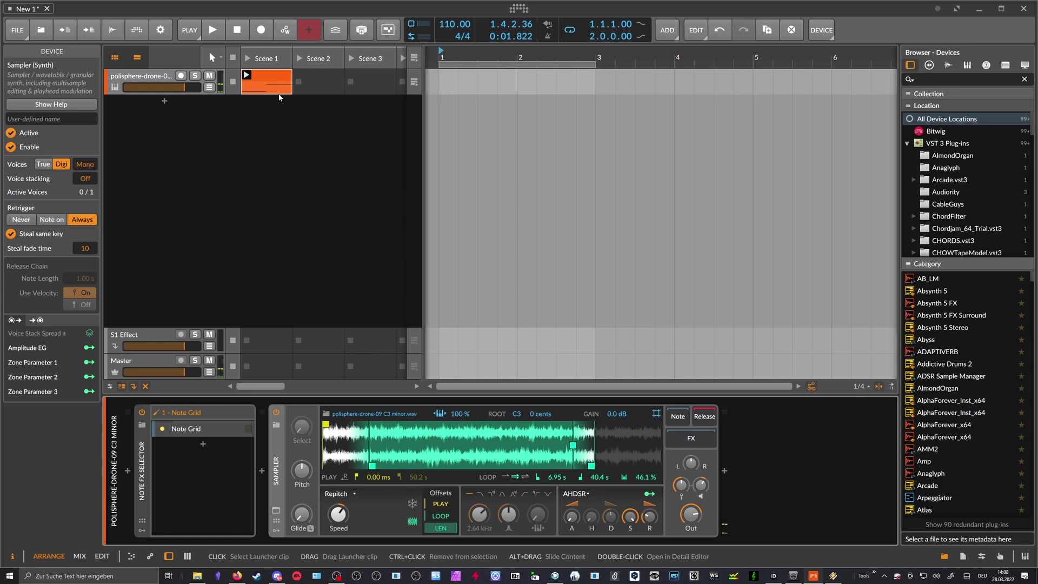
double_click(276, 91)
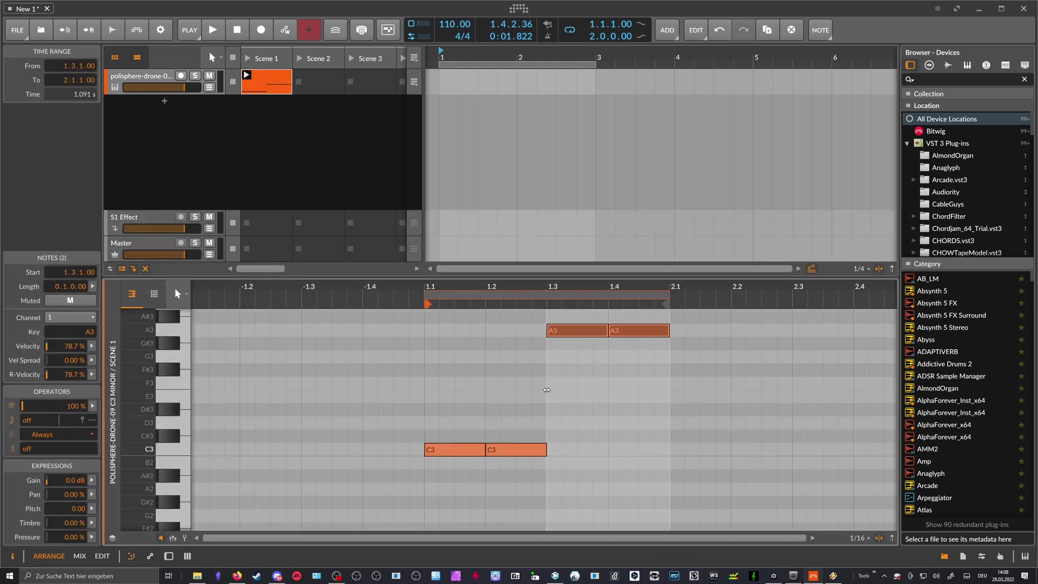